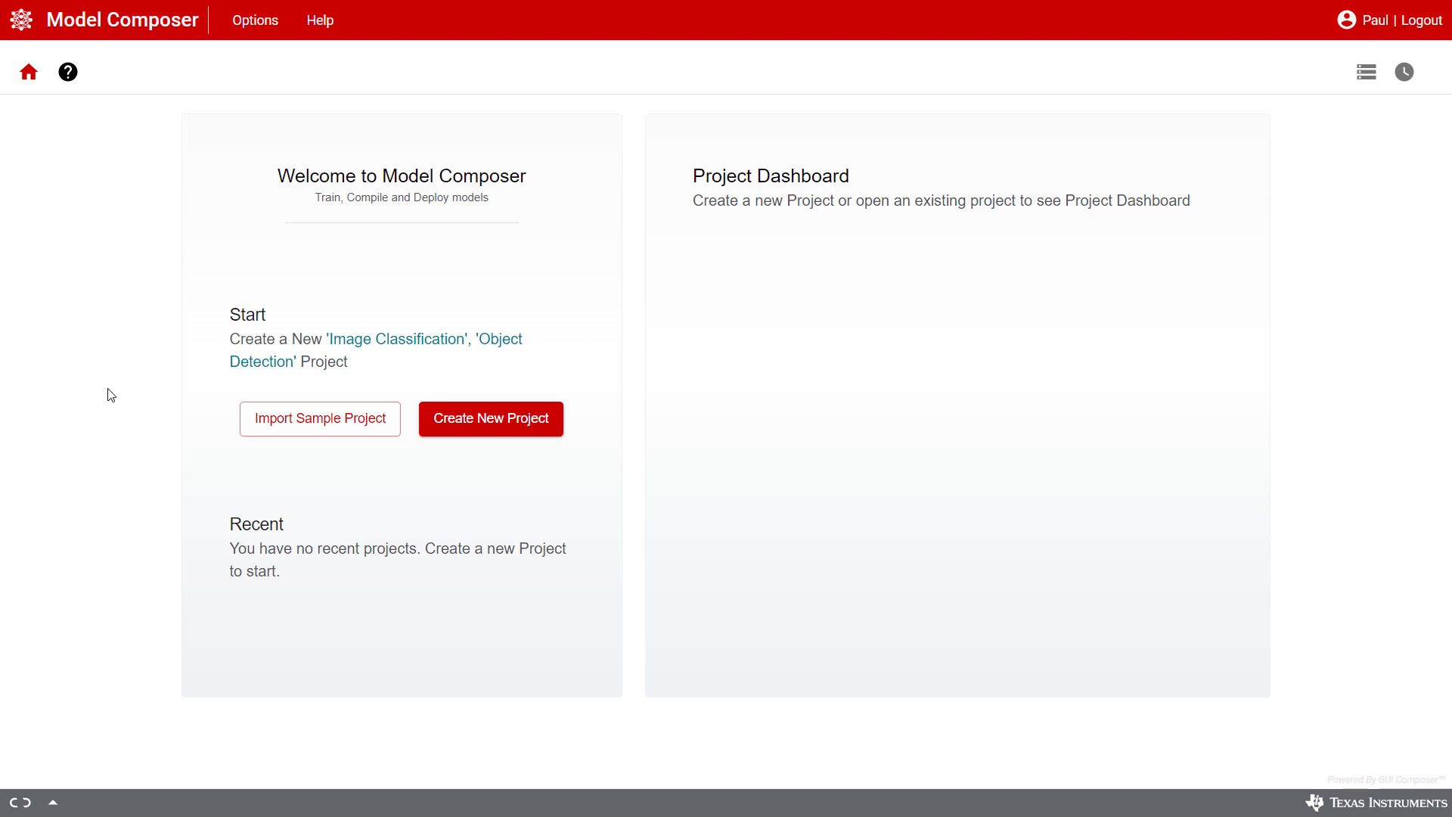
Create a new Image Classification project named demo
left_click(483, 425)
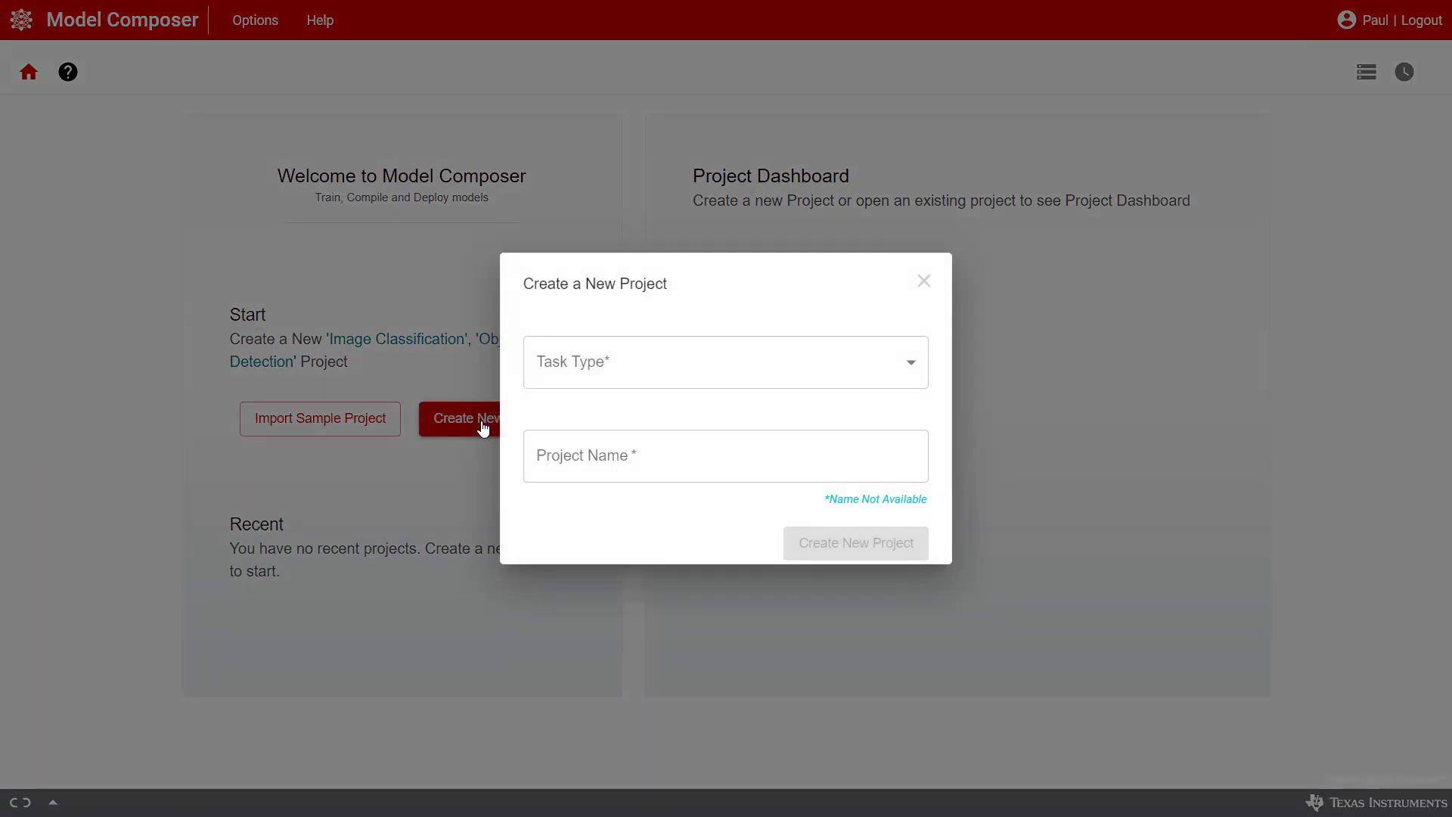
left_click(638, 366)
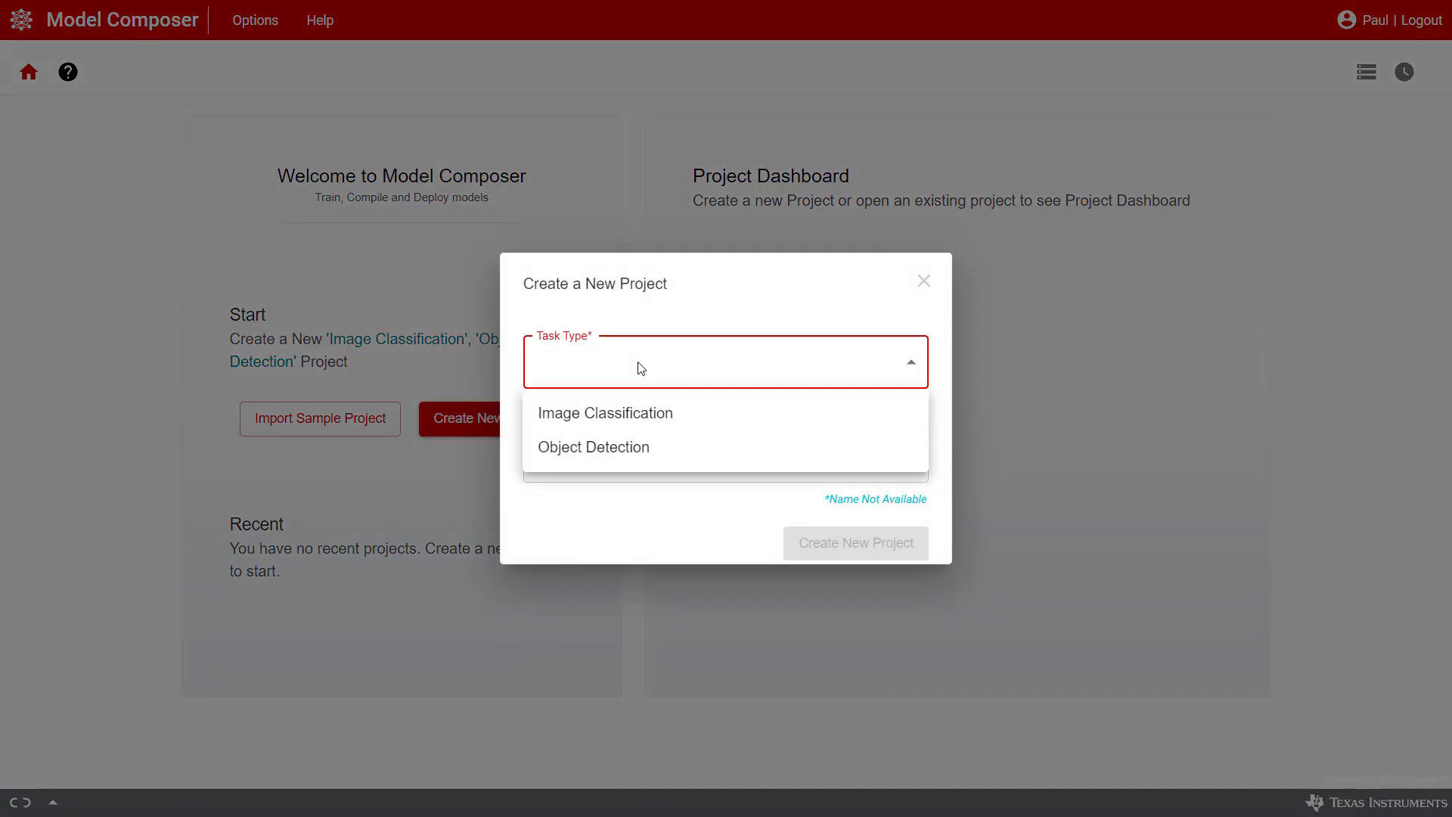
left_click(635, 415)
left_click(670, 457)
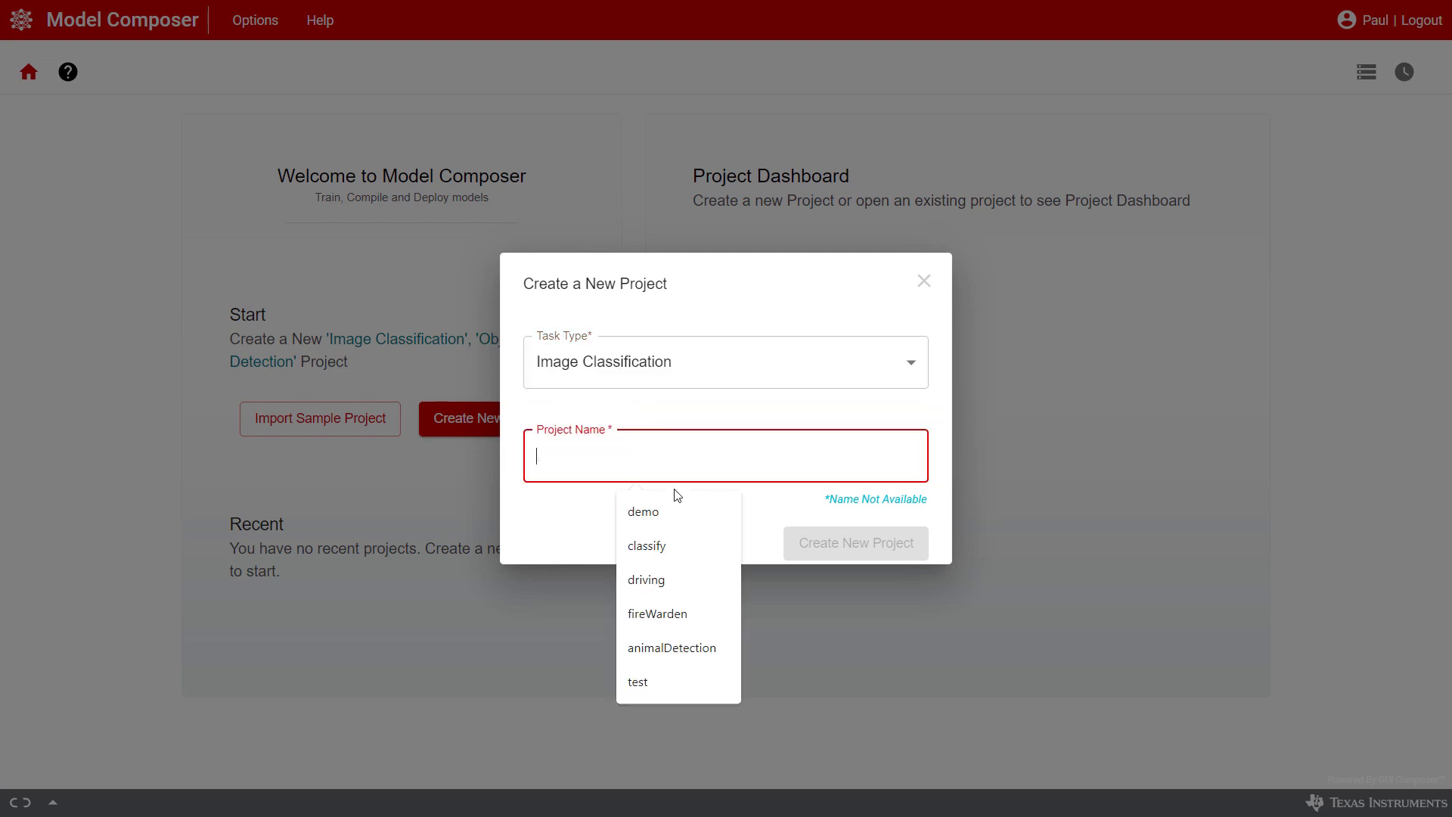
left_click(658, 514)
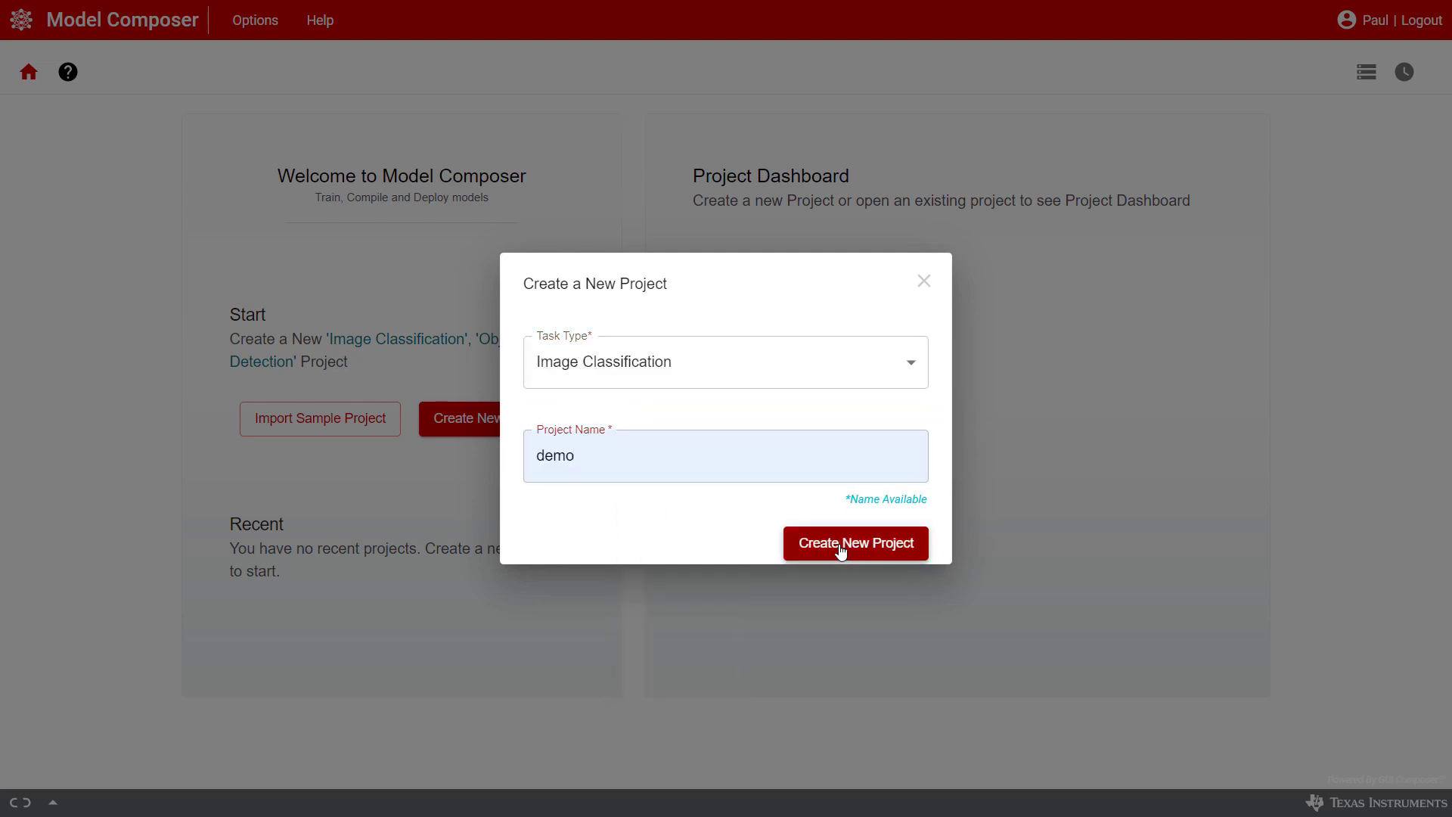
left_click(841, 551)
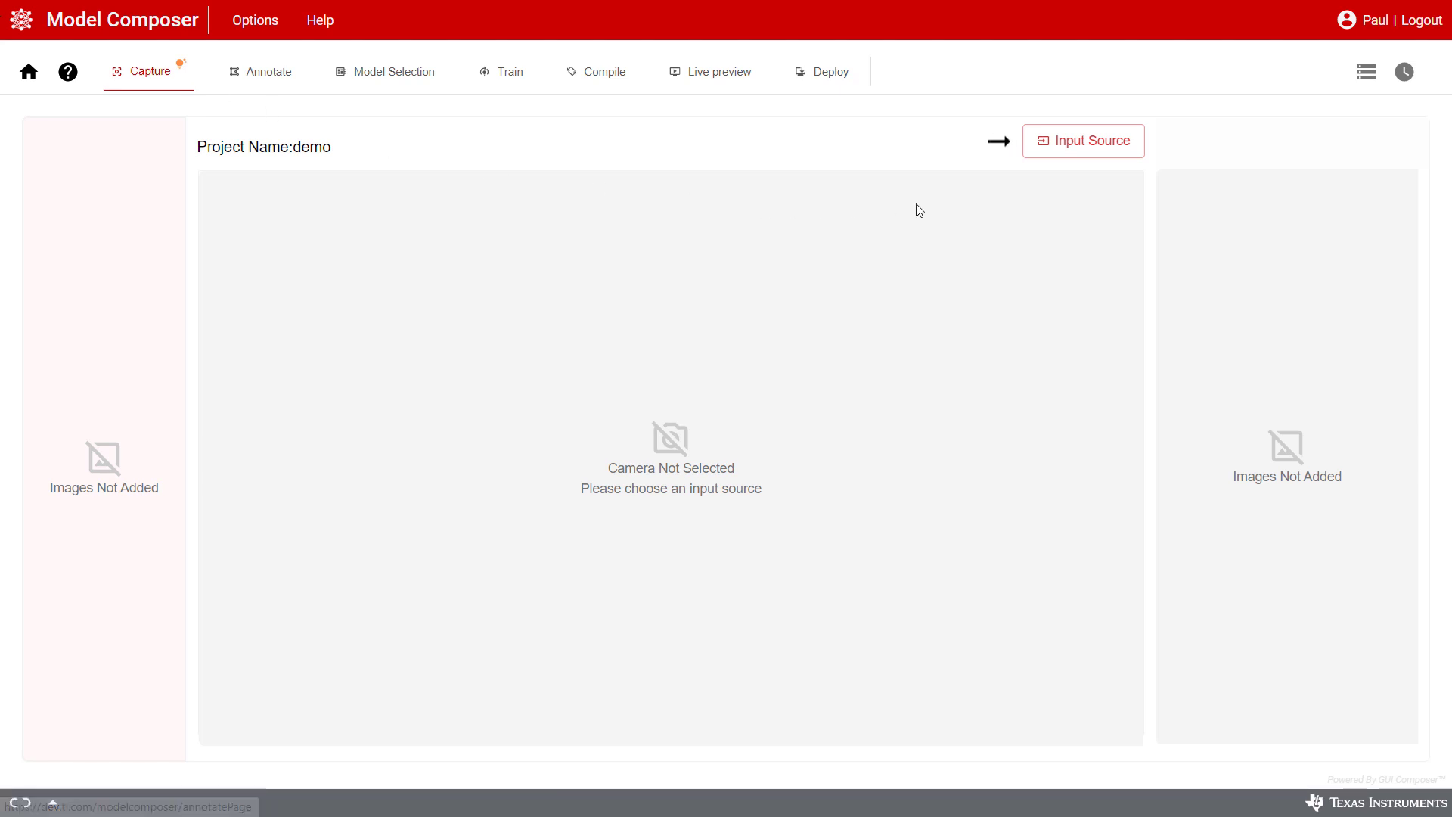
Choose the PC camera as the input source and update the camera list, allowing the site to use the camera
left_click(1095, 147)
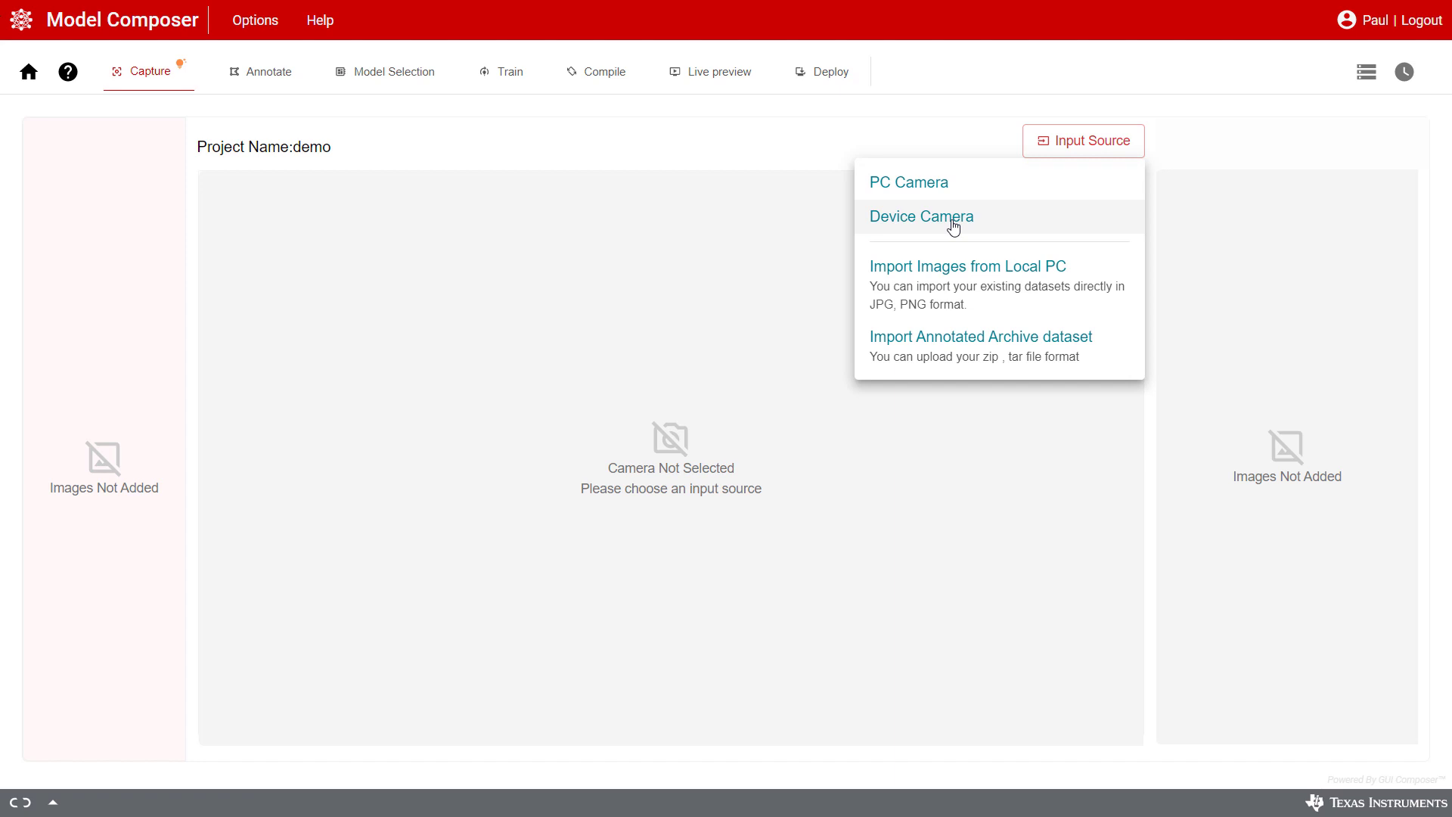
left_click(929, 184)
left_click(800, 254)
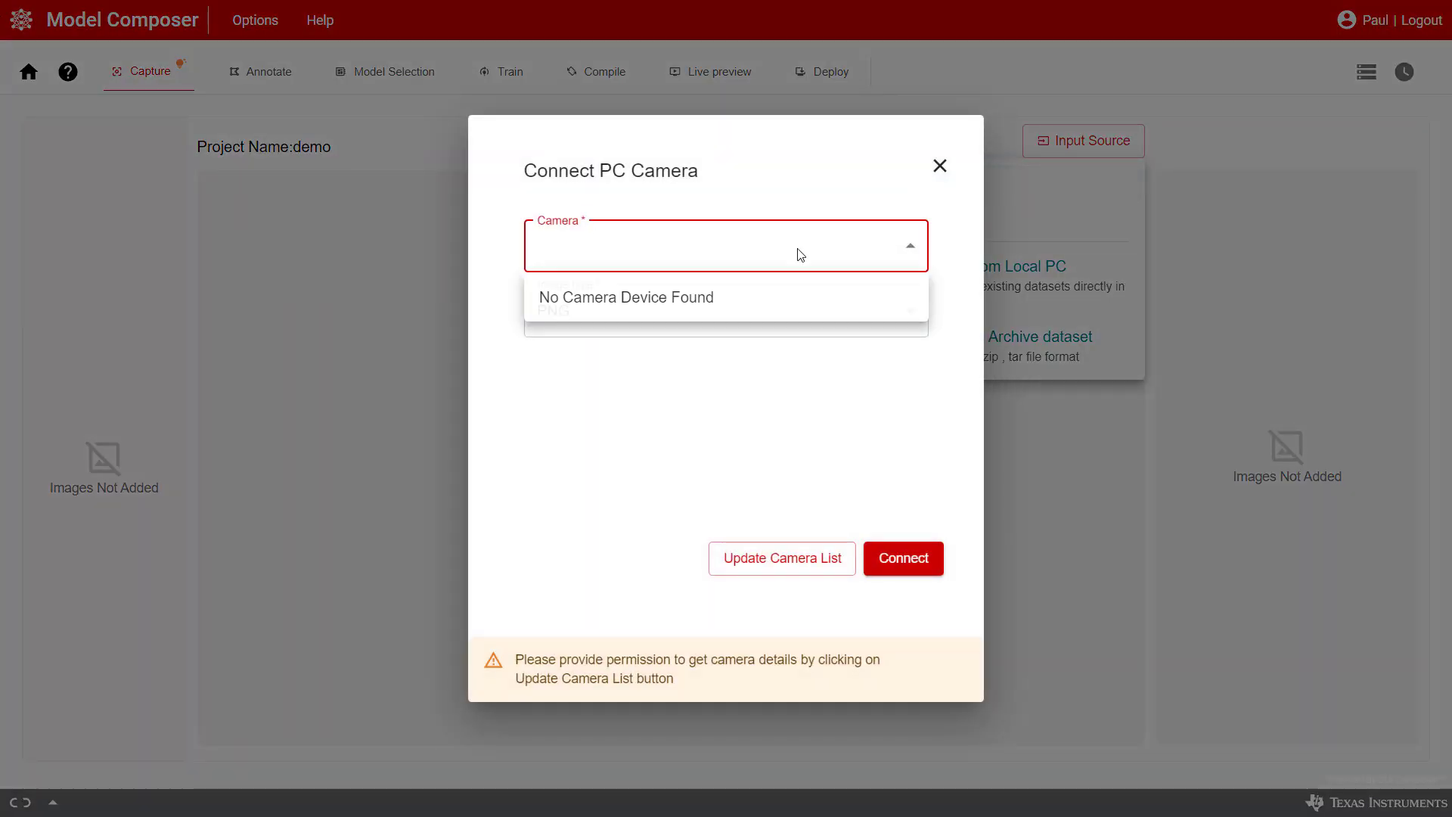
left_click(800, 254)
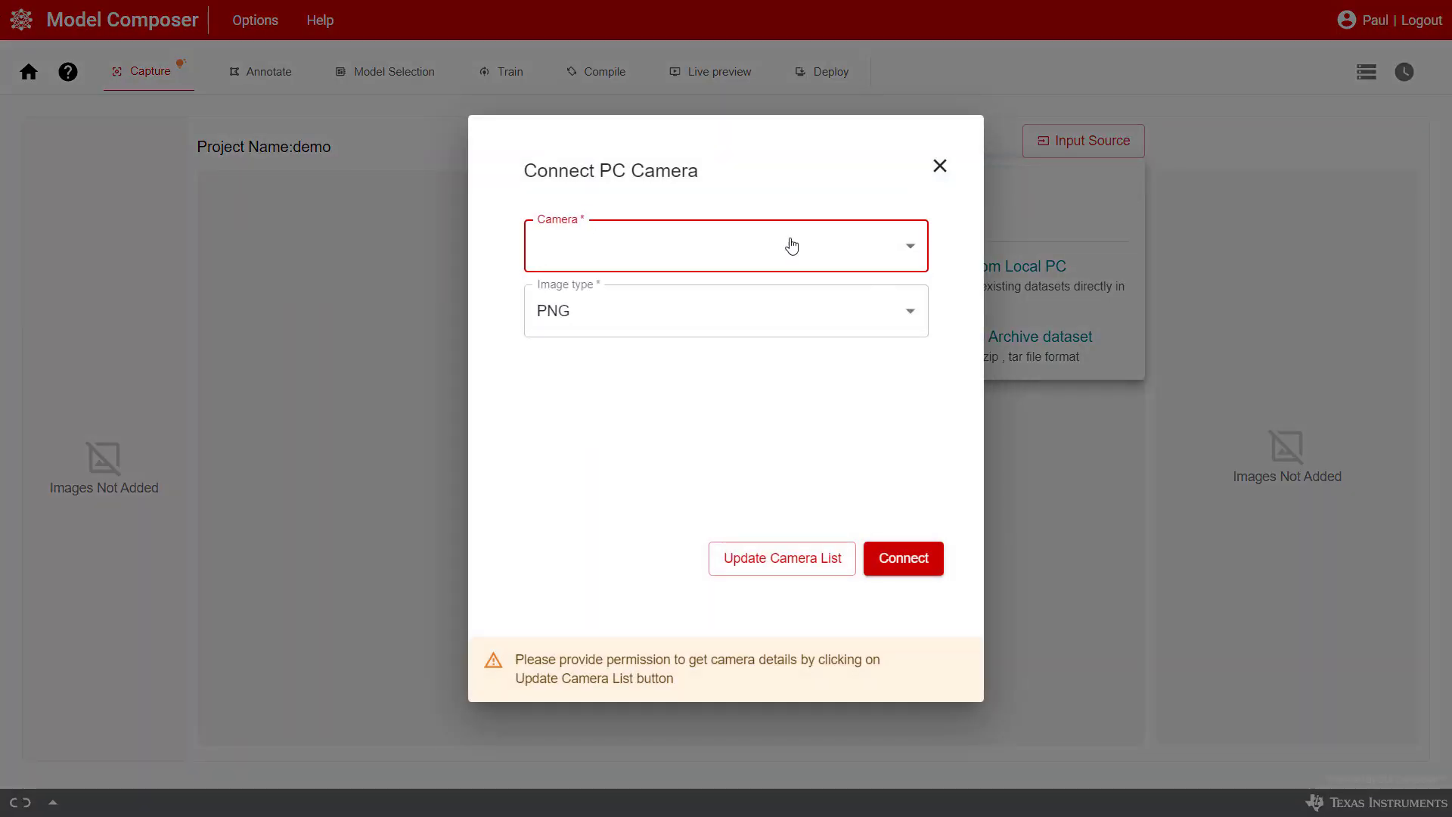
left_click(781, 566)
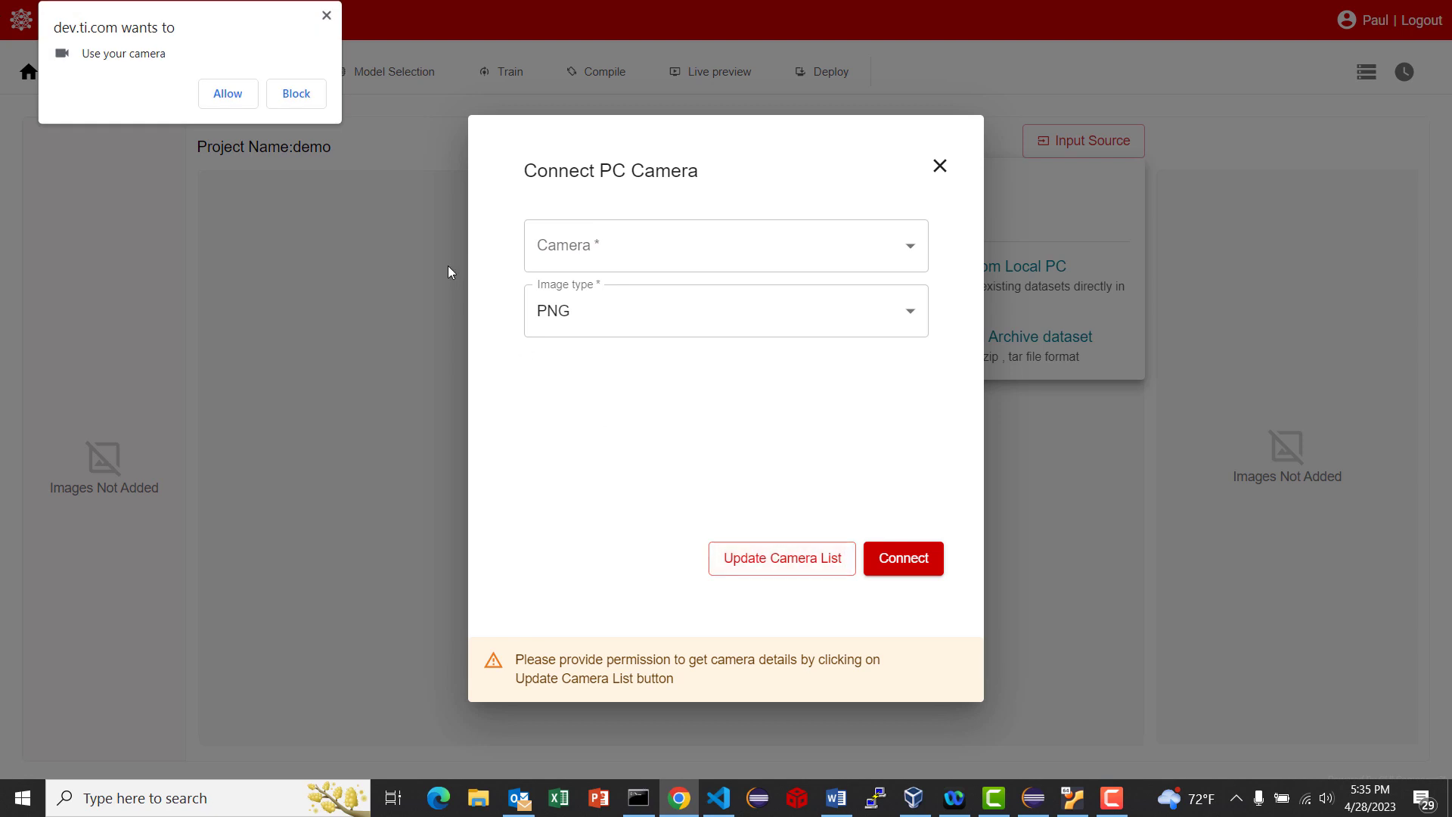
left_click(228, 94)
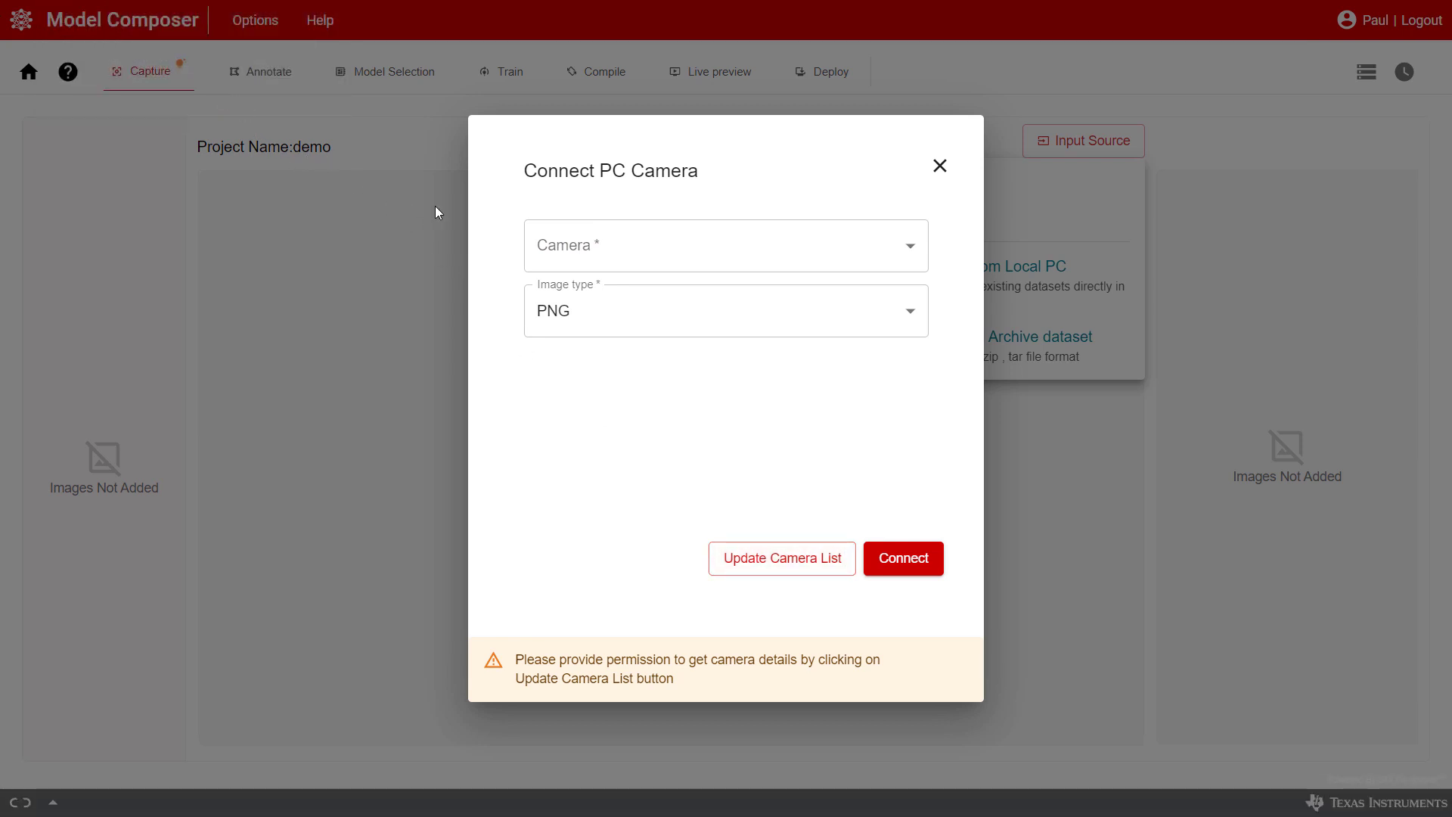
Connect the HP HD Camera (0408:534c) with JPEG as the image type
left_click(726, 275)
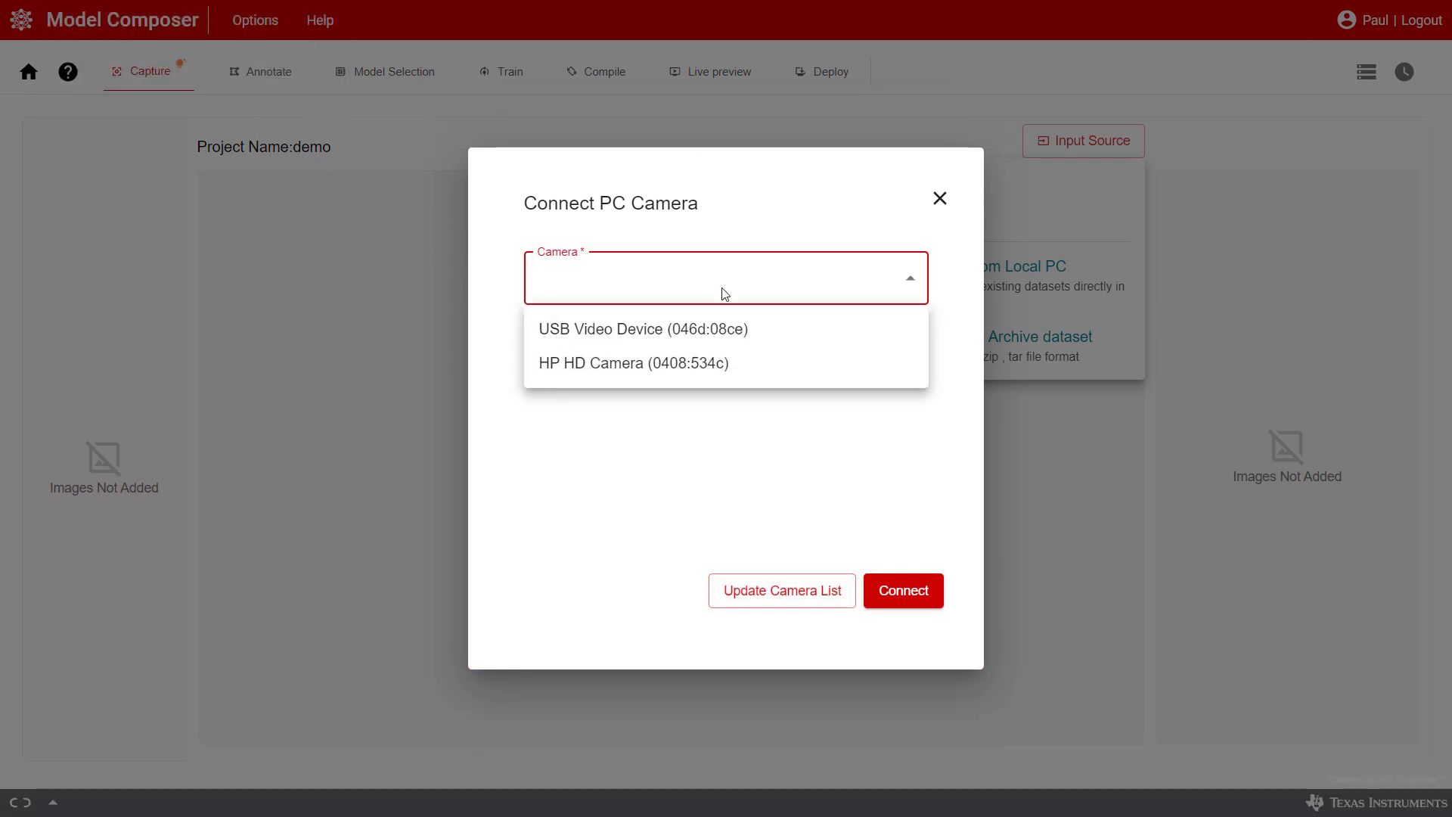
left_click(671, 364)
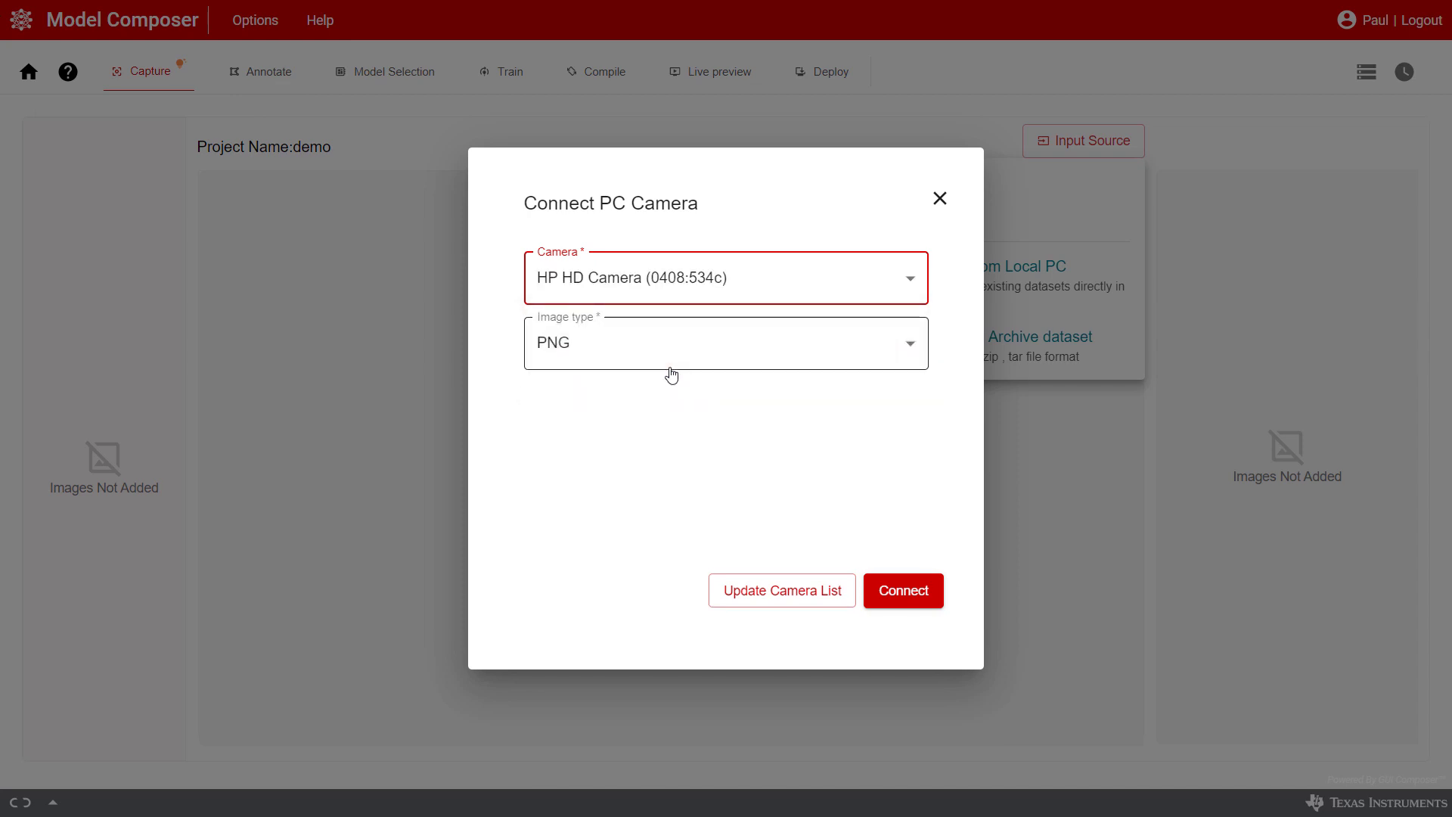
left_click(807, 356)
left_click(579, 430)
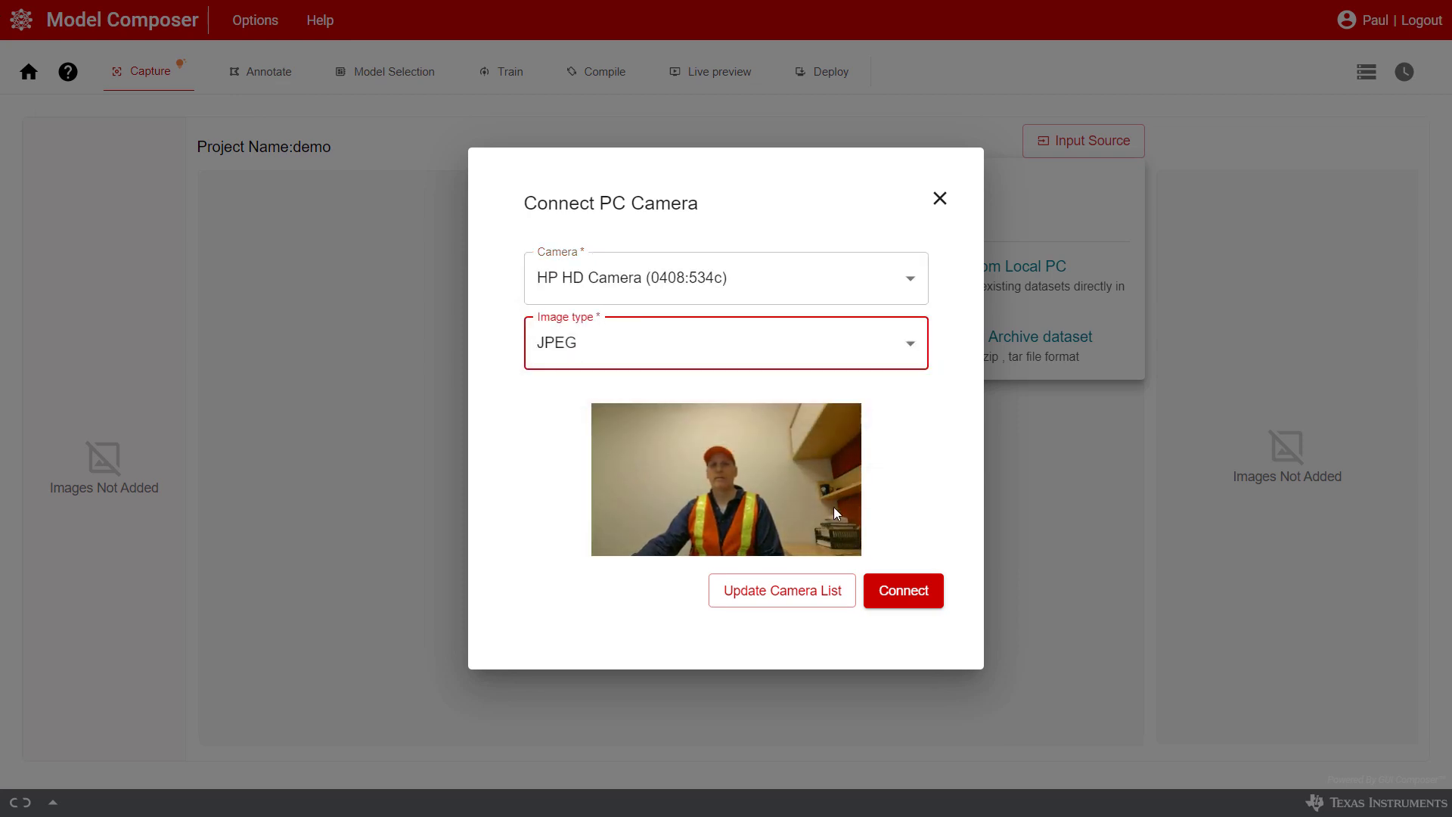
left_click(911, 592)
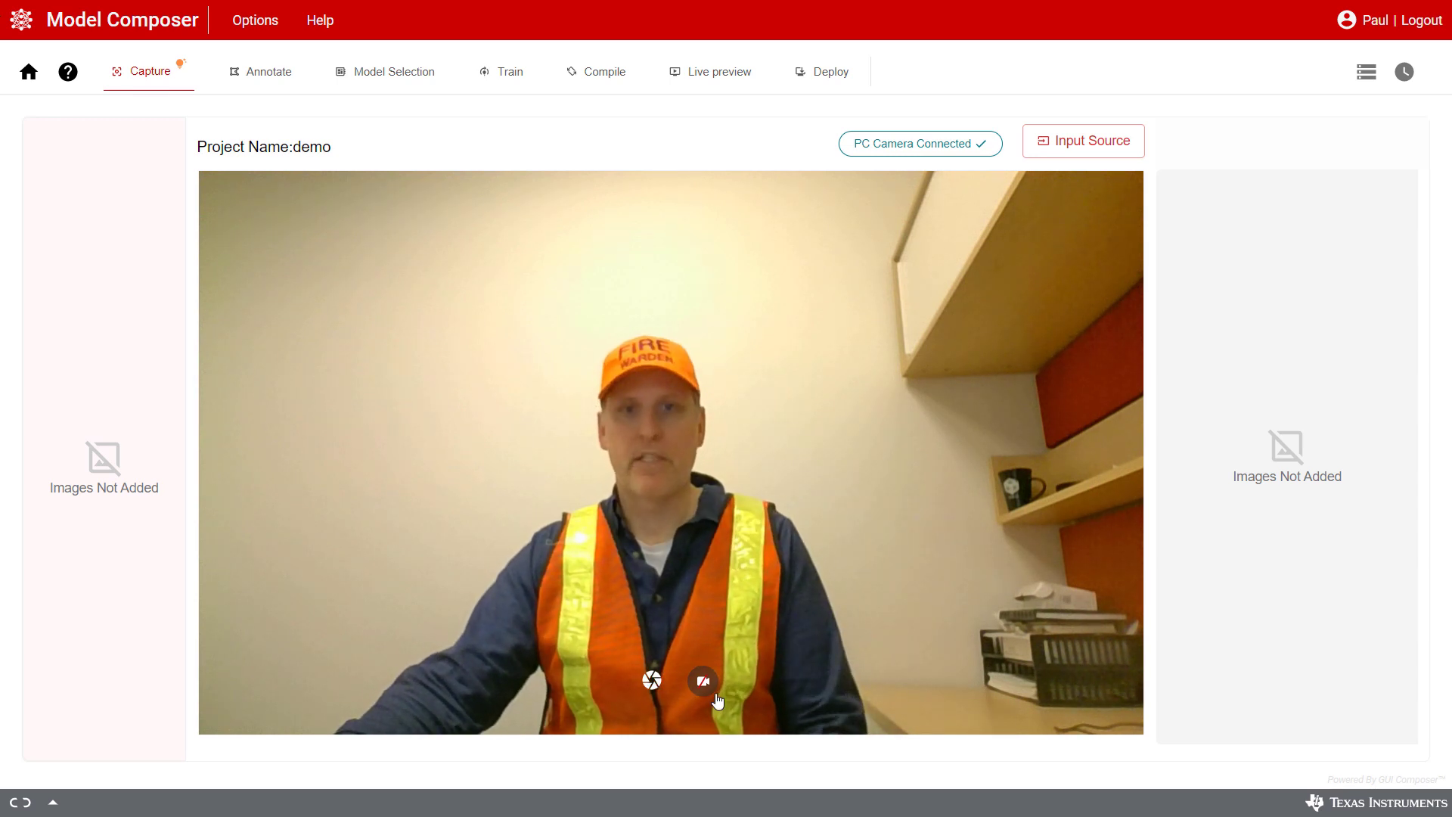
Capture two images with the fire warden cap and vest and two without them, and stop the camera
left_click(651, 680)
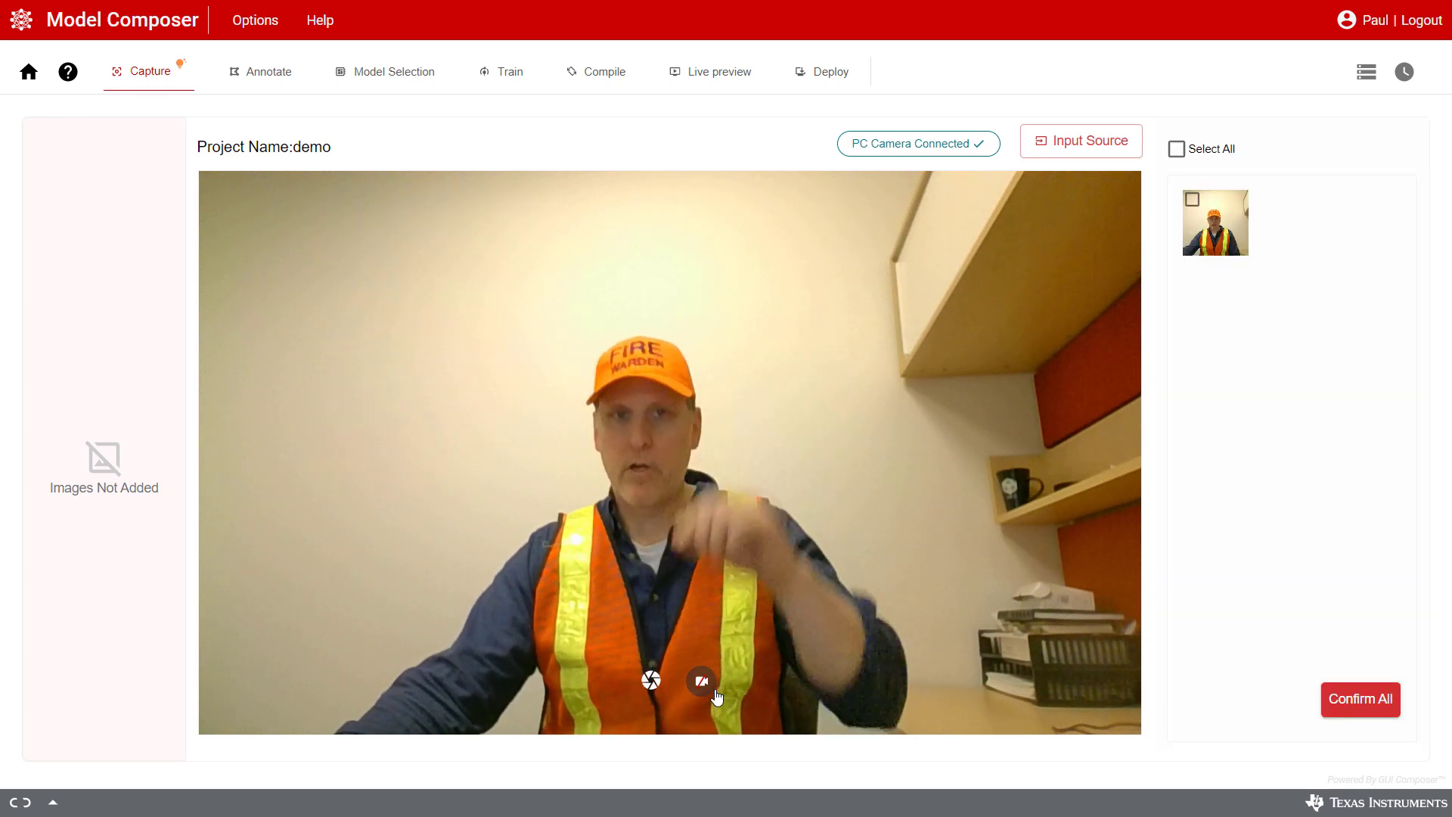
left_click(655, 690)
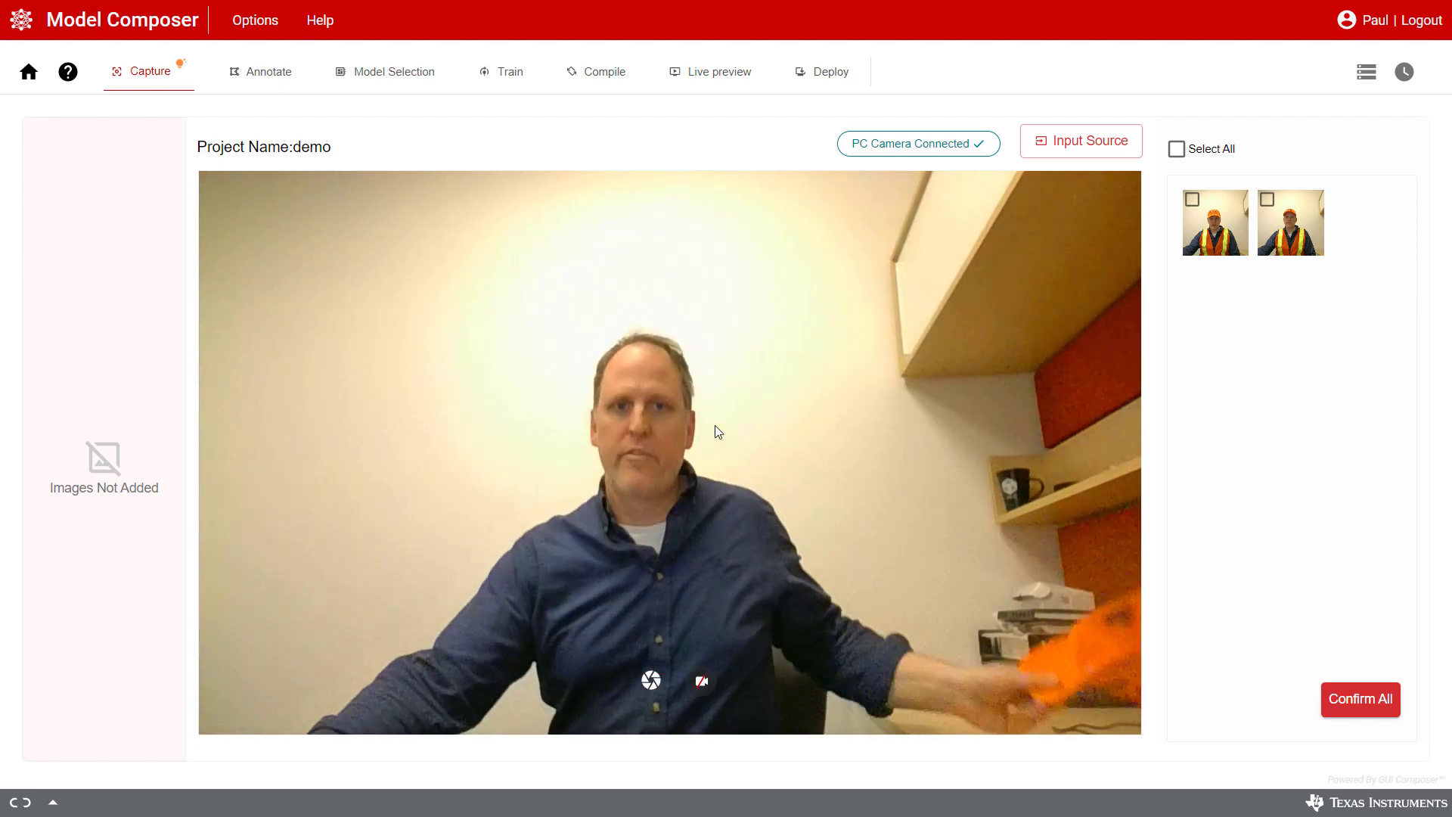
left_click(651, 681)
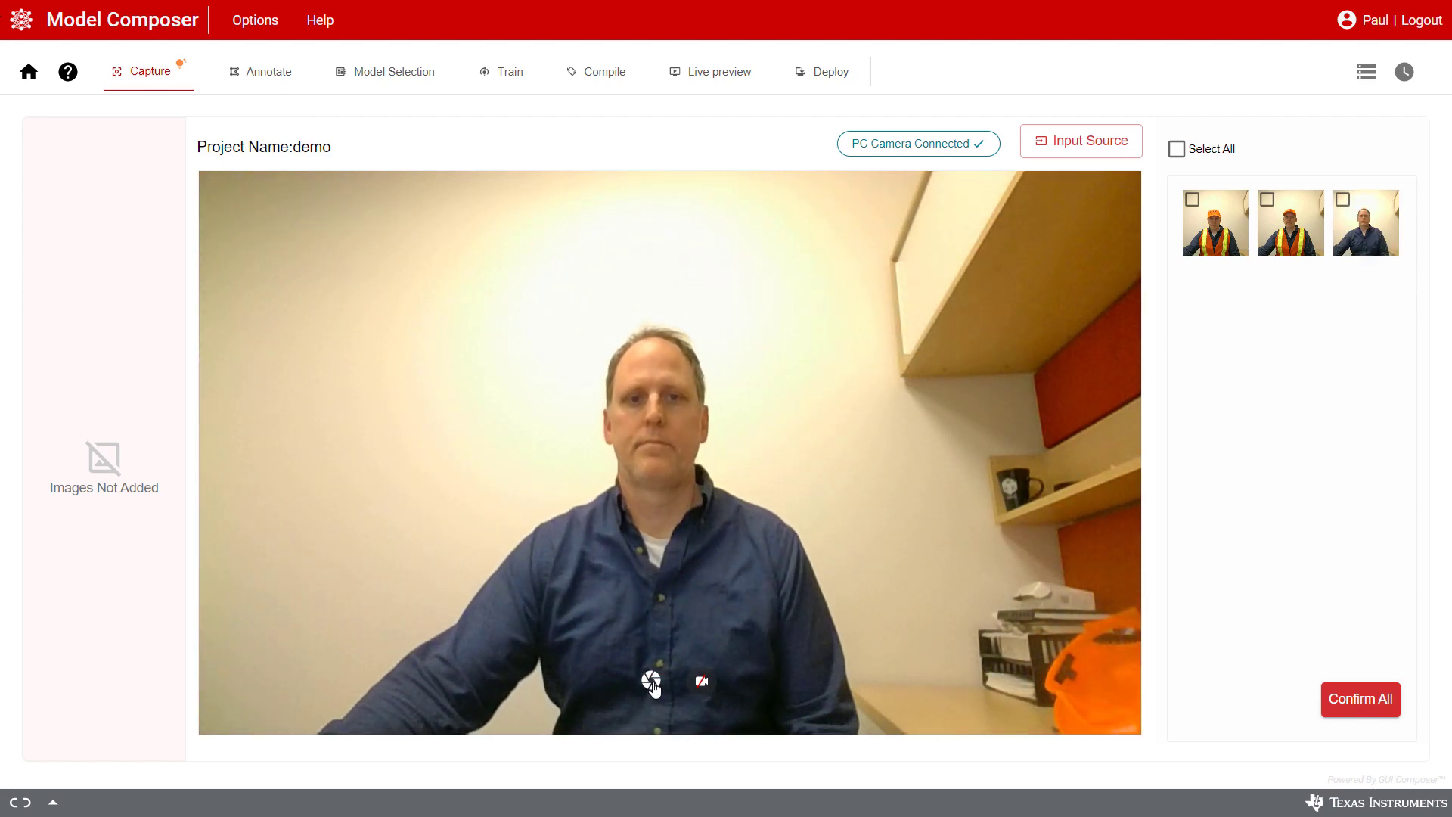
left_click(651, 682)
left_click(701, 682)
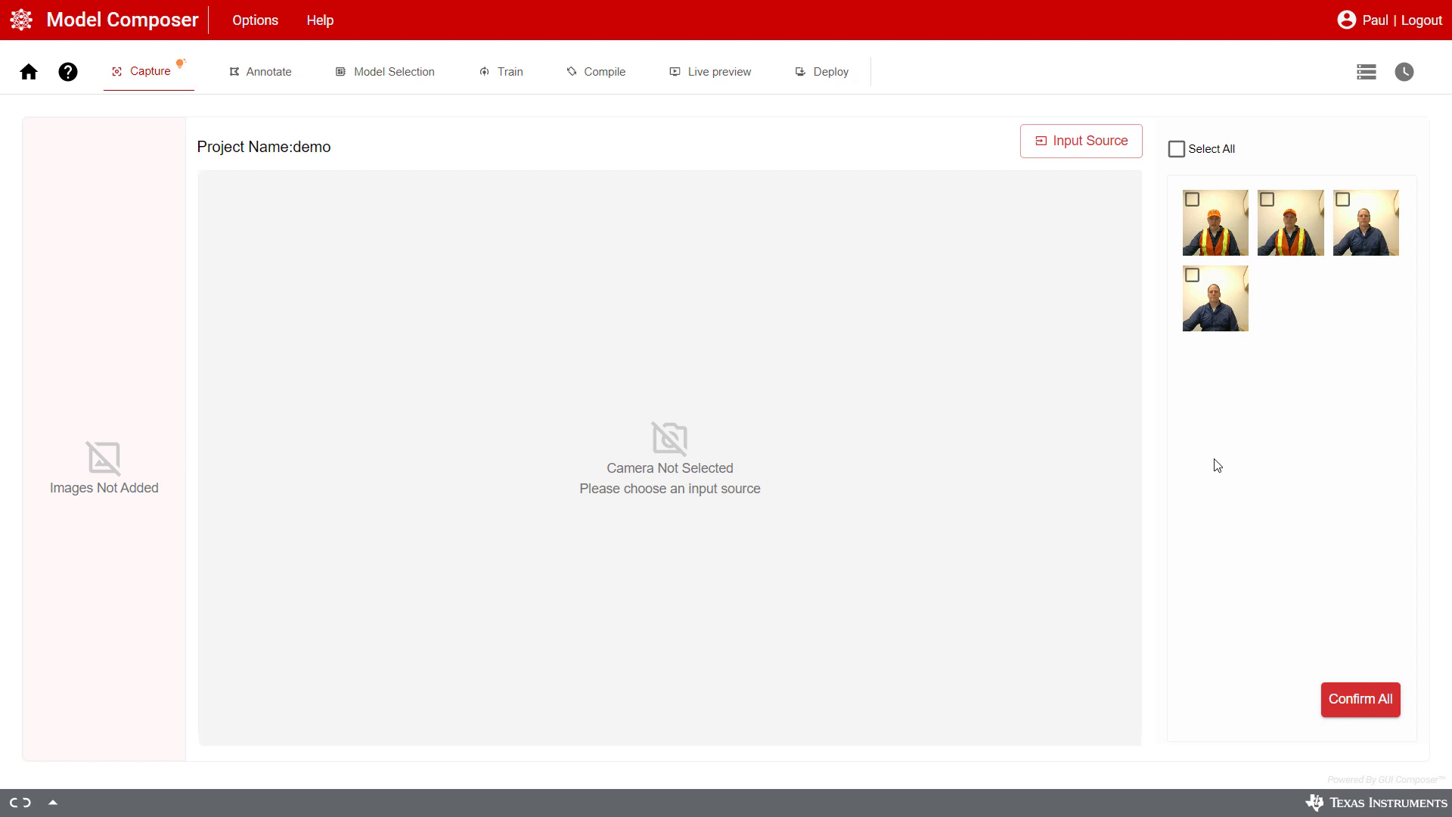
Select all captured images and save them to the project
left_click(1177, 149)
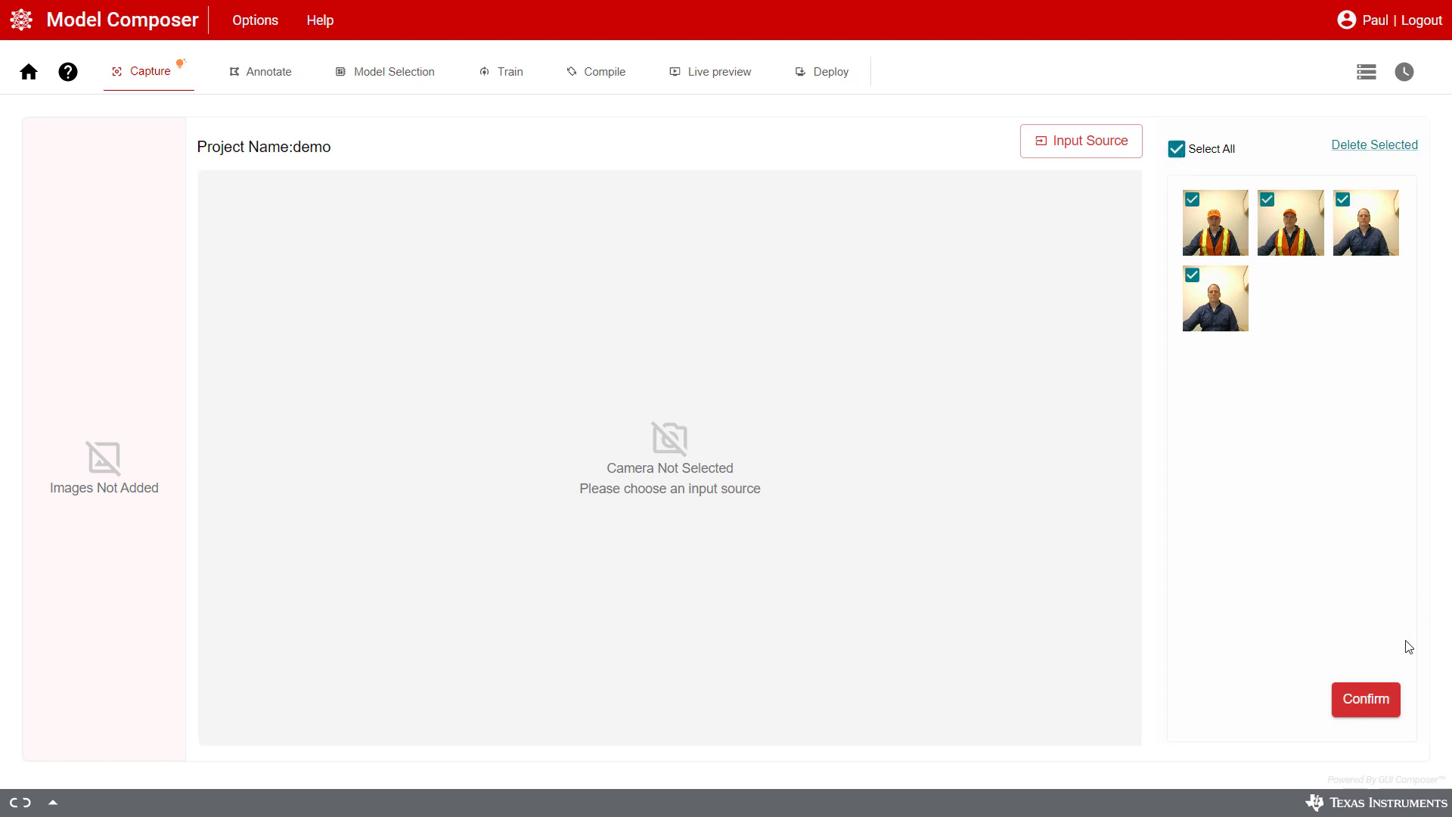
left_click(1373, 701)
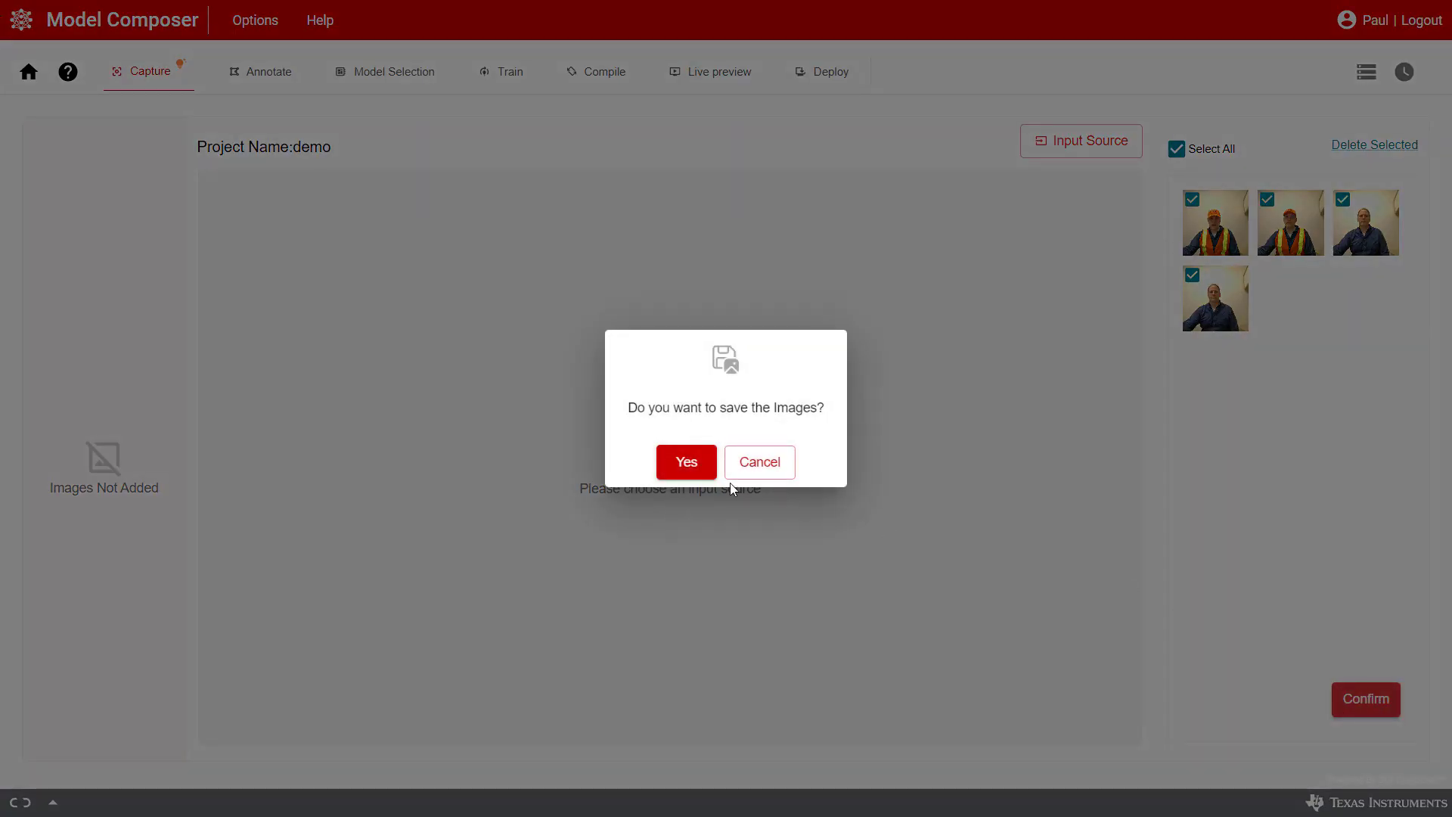
left_click(687, 464)
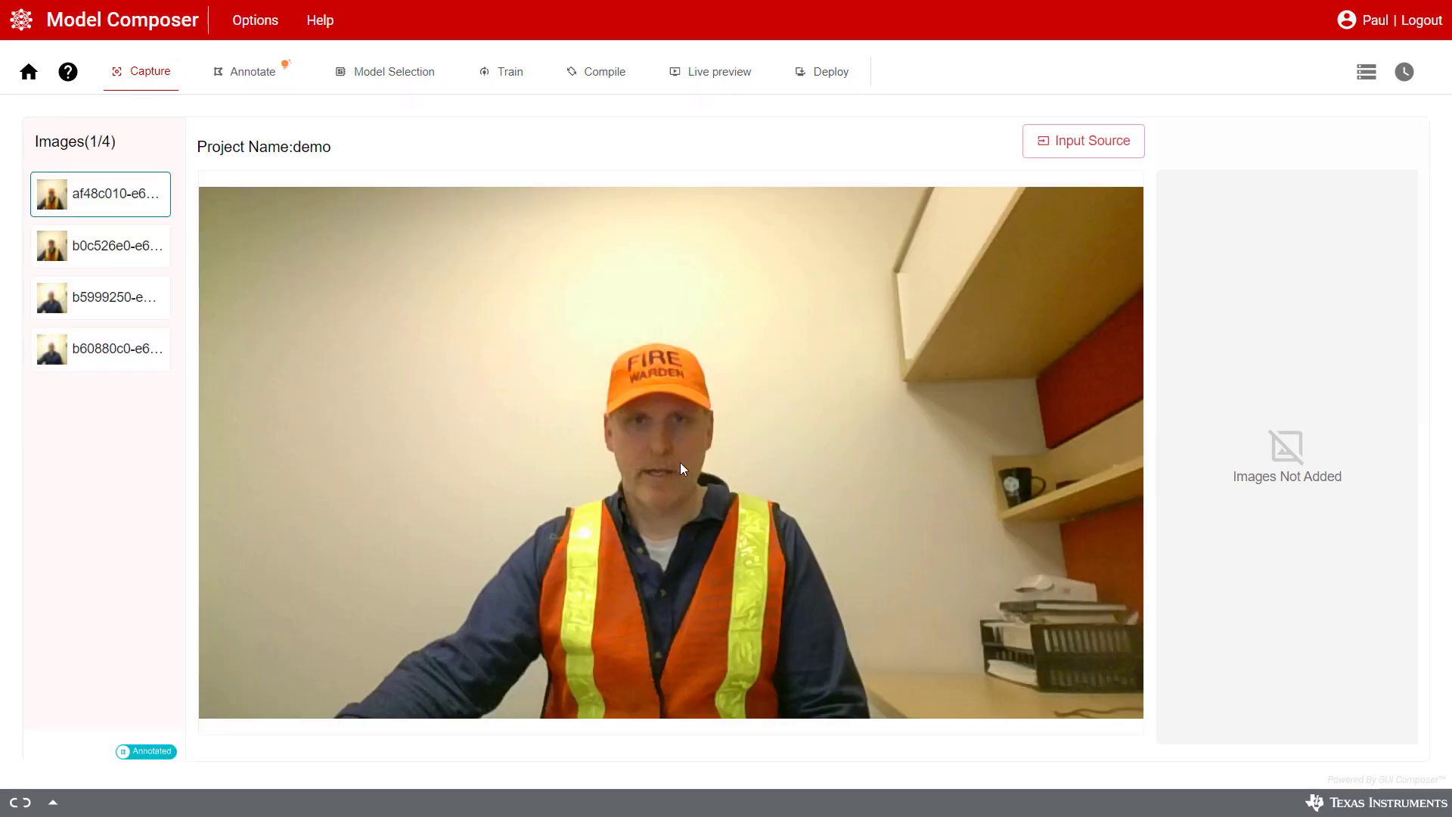
Go to the annotation stage and add a new classification label named Person
left_click(243, 82)
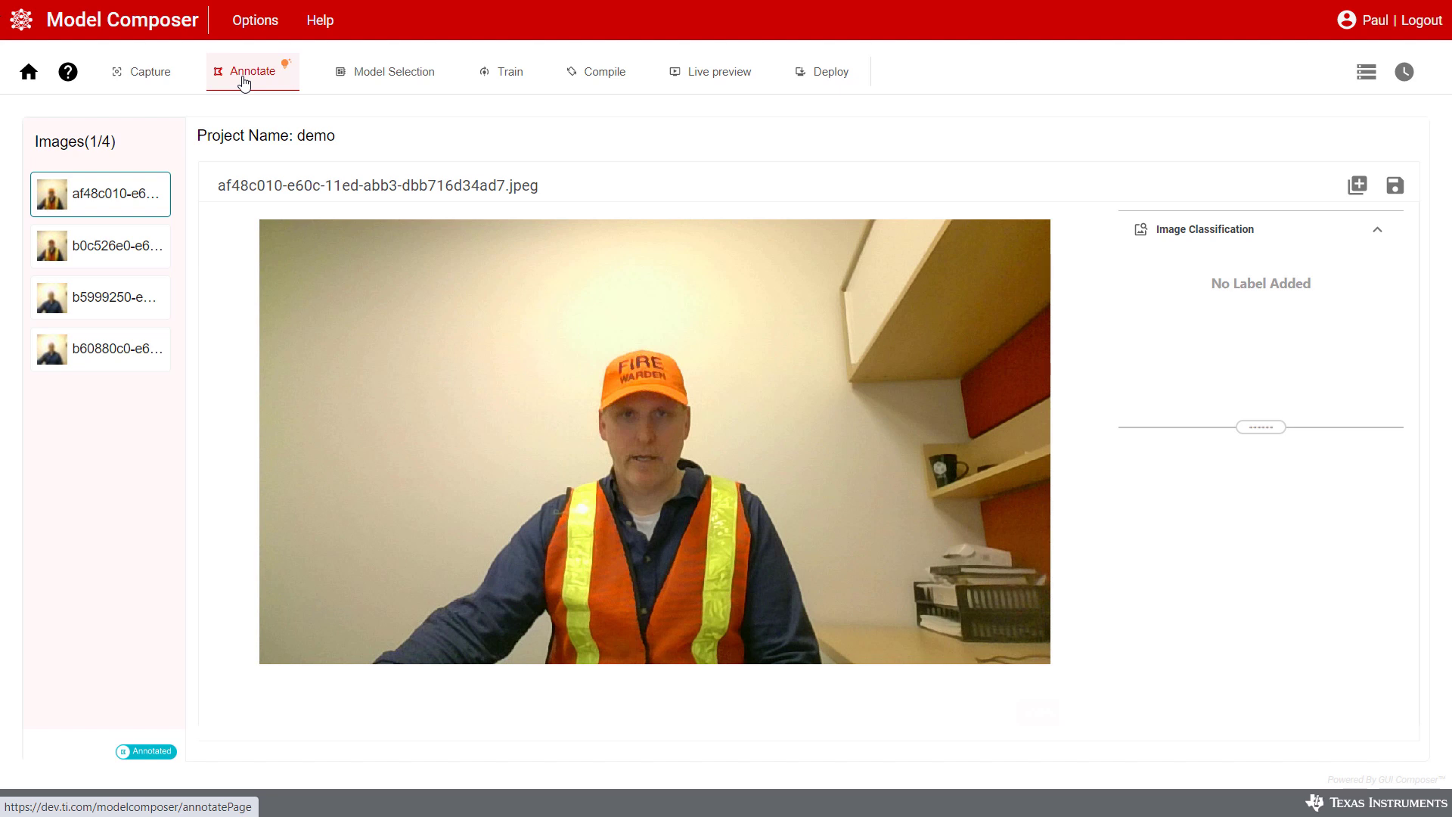
left_click(1355, 186)
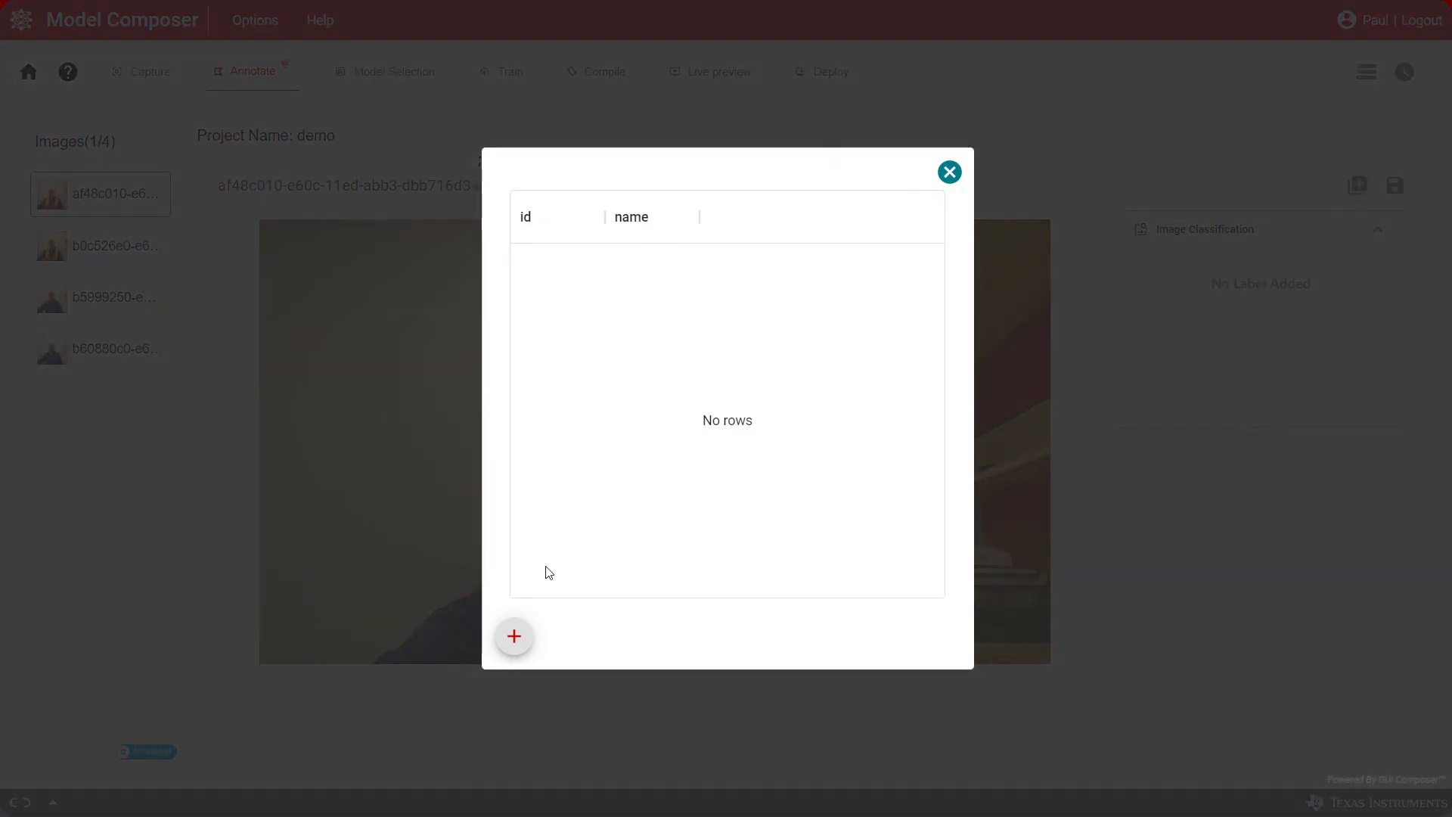
left_click(514, 636)
type("Person")
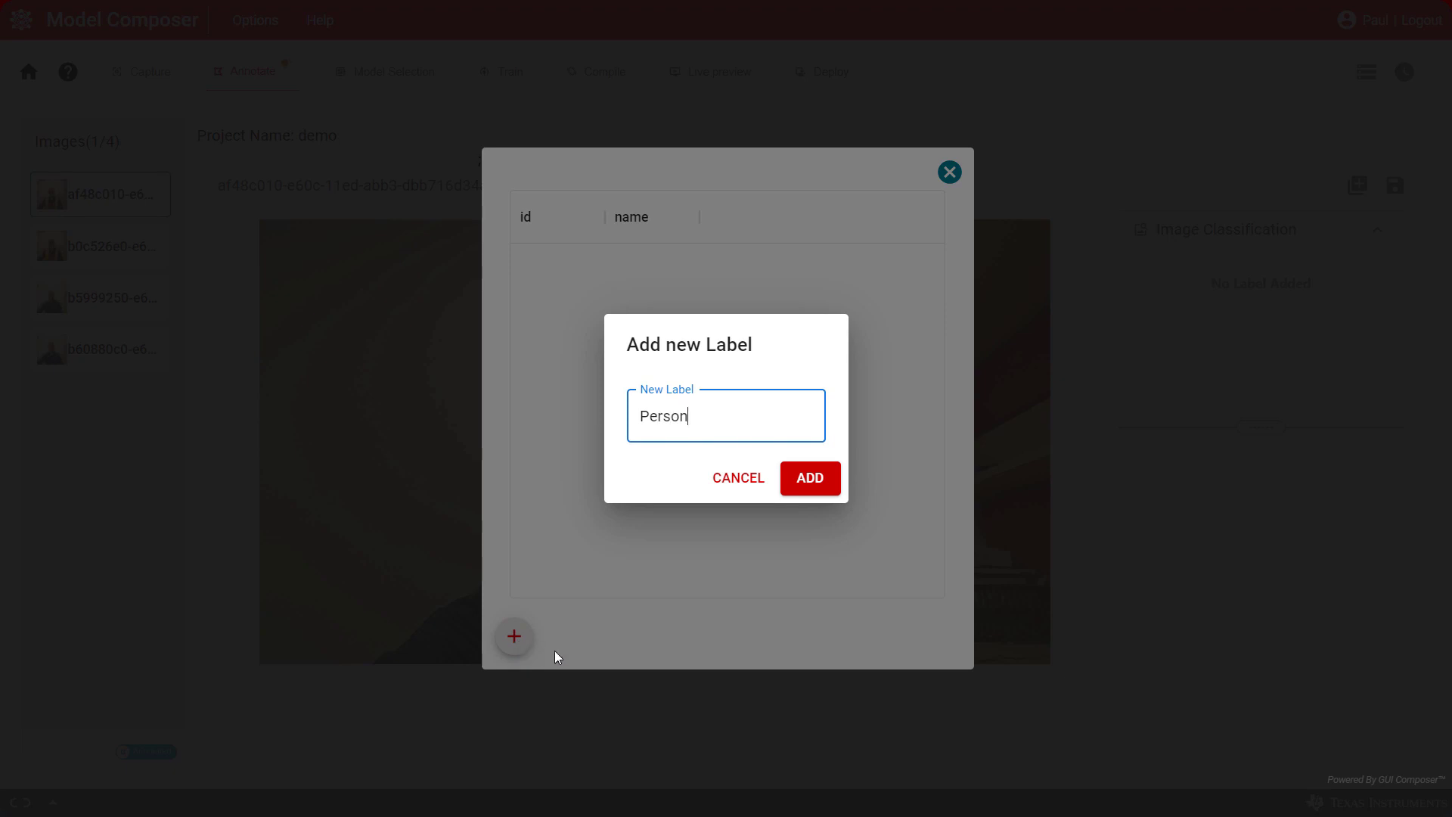
left_click(830, 482)
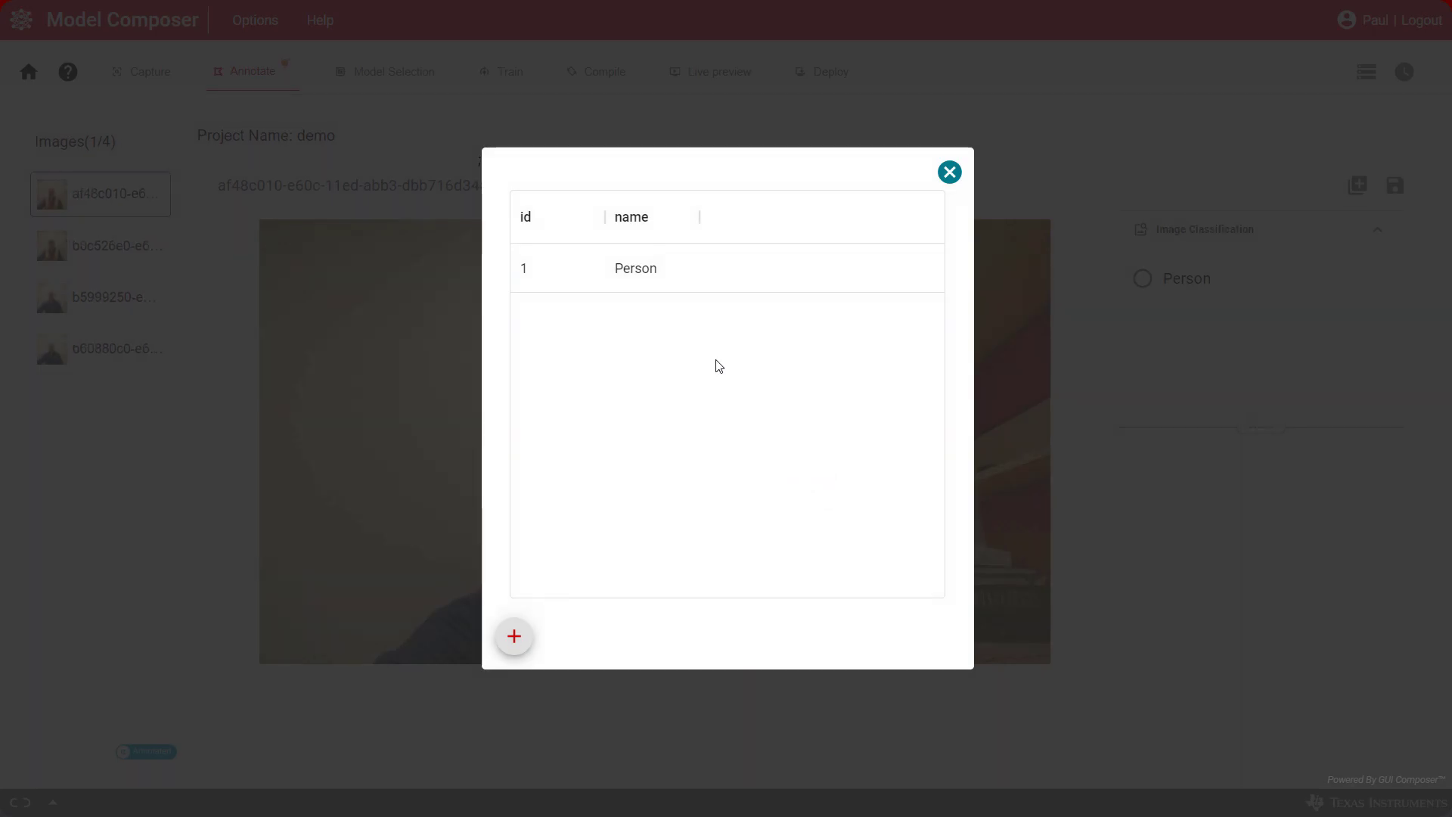
Add a second label named Fire Warden and close the label list
left_click(515, 637)
left_click(668, 422)
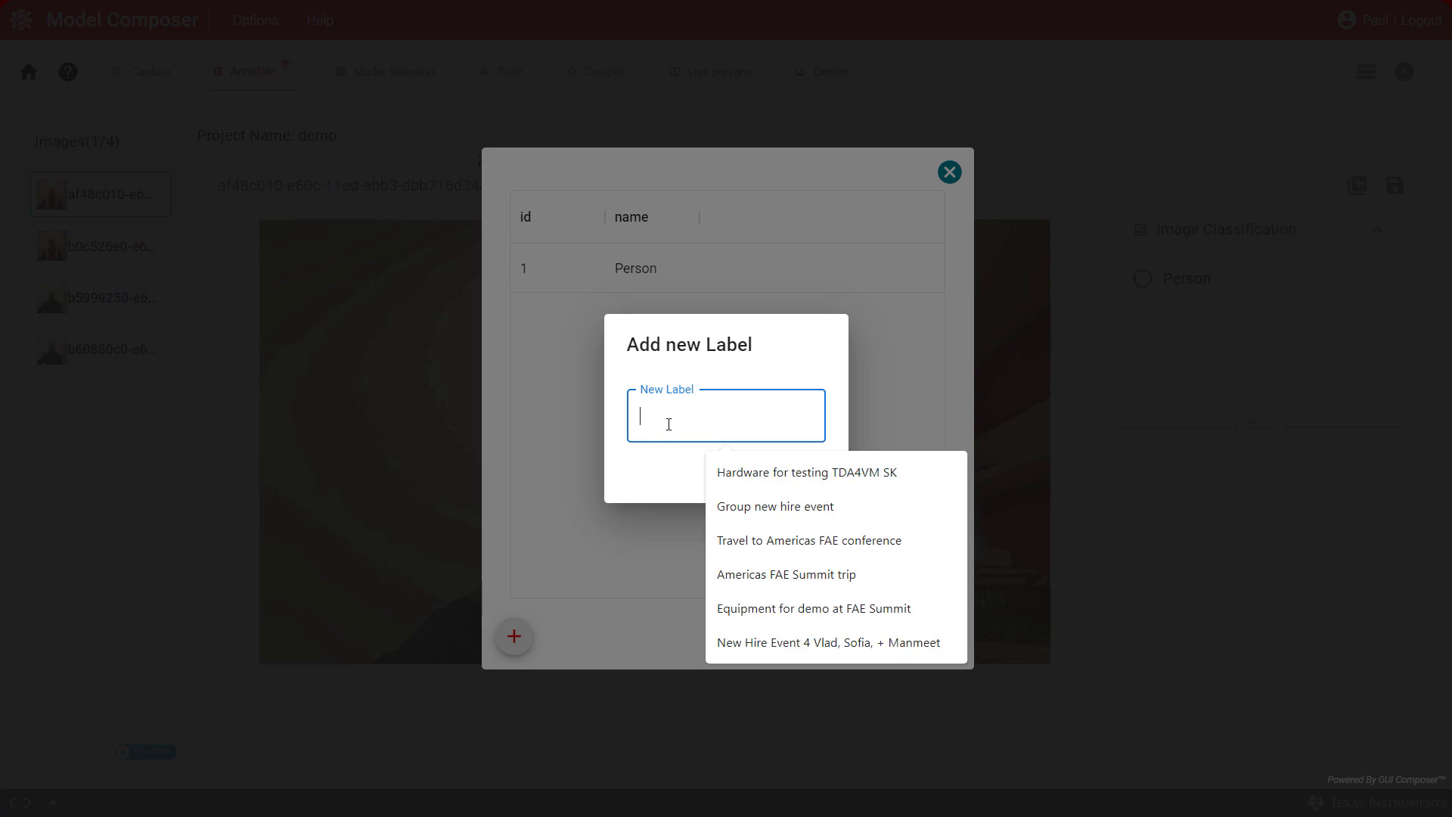
type("Fire Wa")
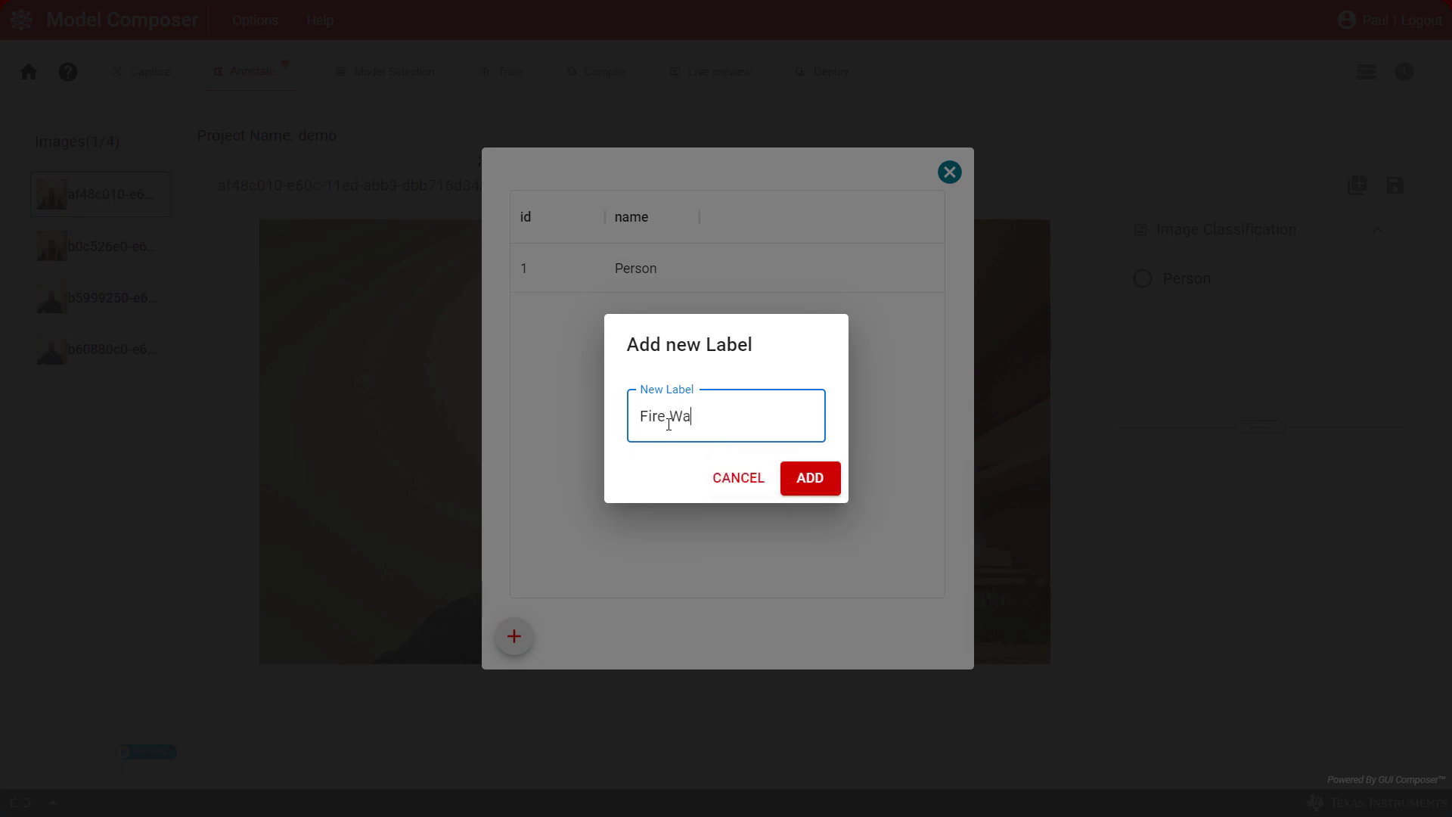
type("rden")
left_click(824, 486)
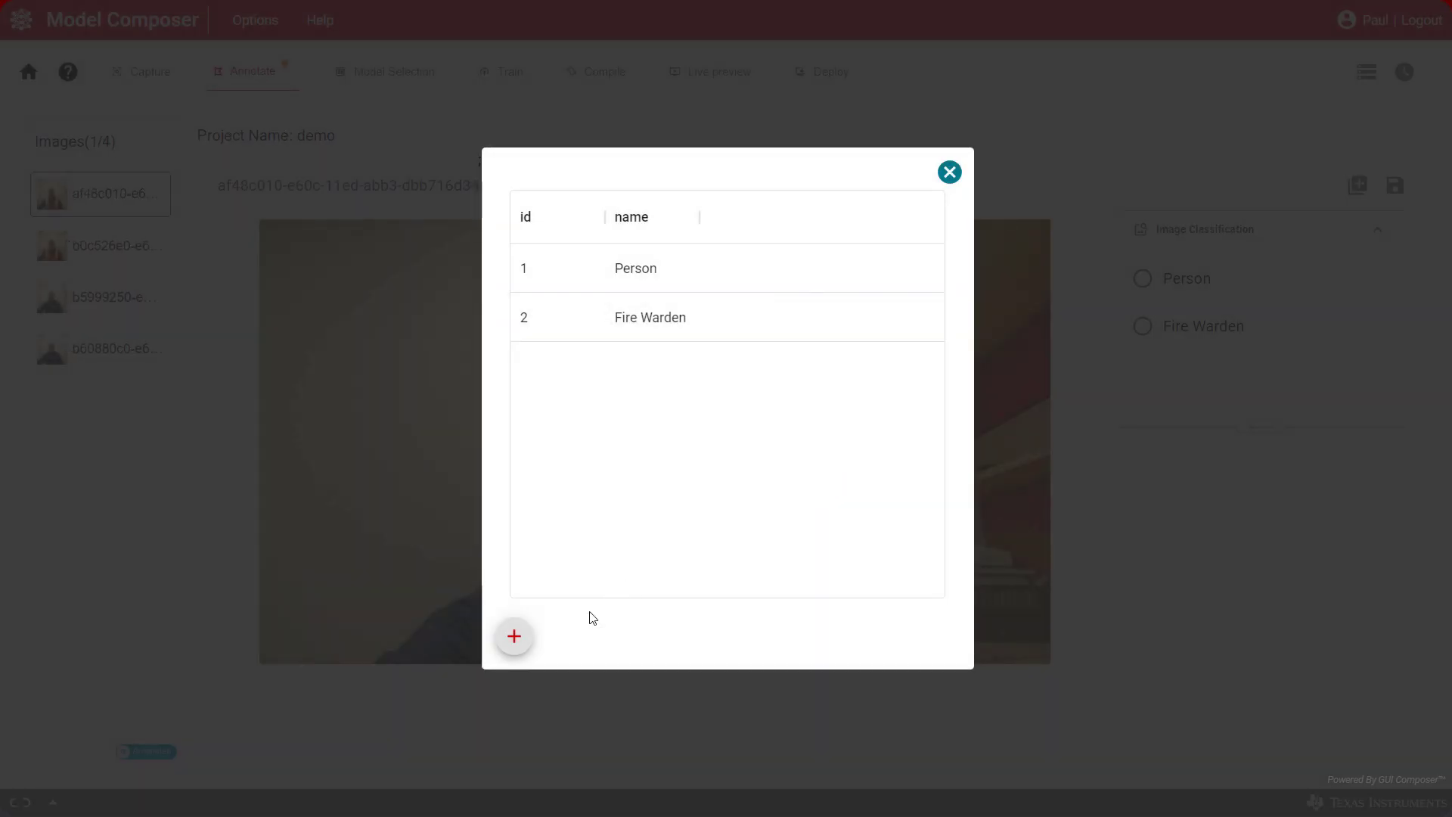
left_click(950, 173)
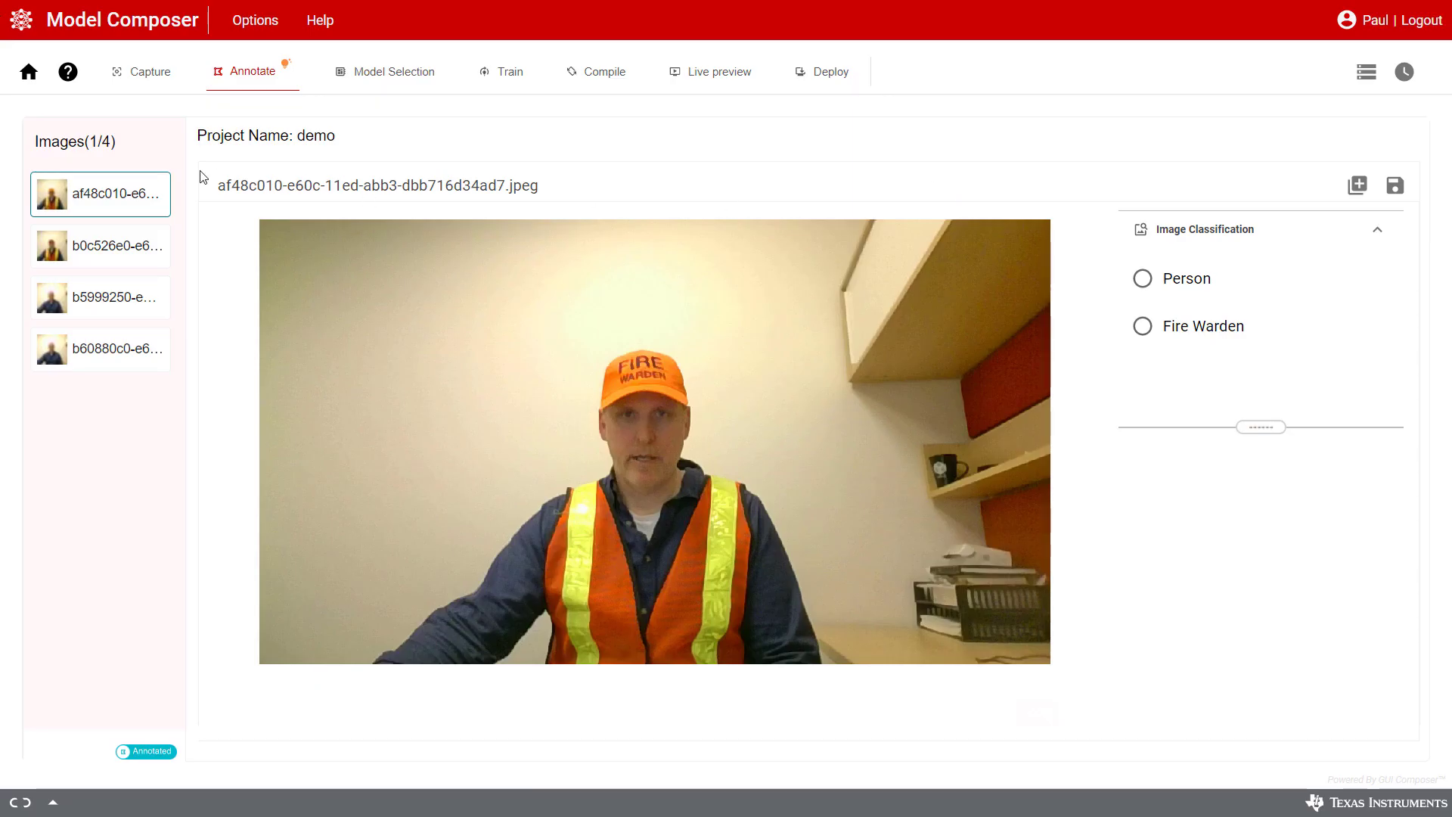
Label the first two images, showing the orange cap and vest, as Fire Warden
left_click(1142, 326)
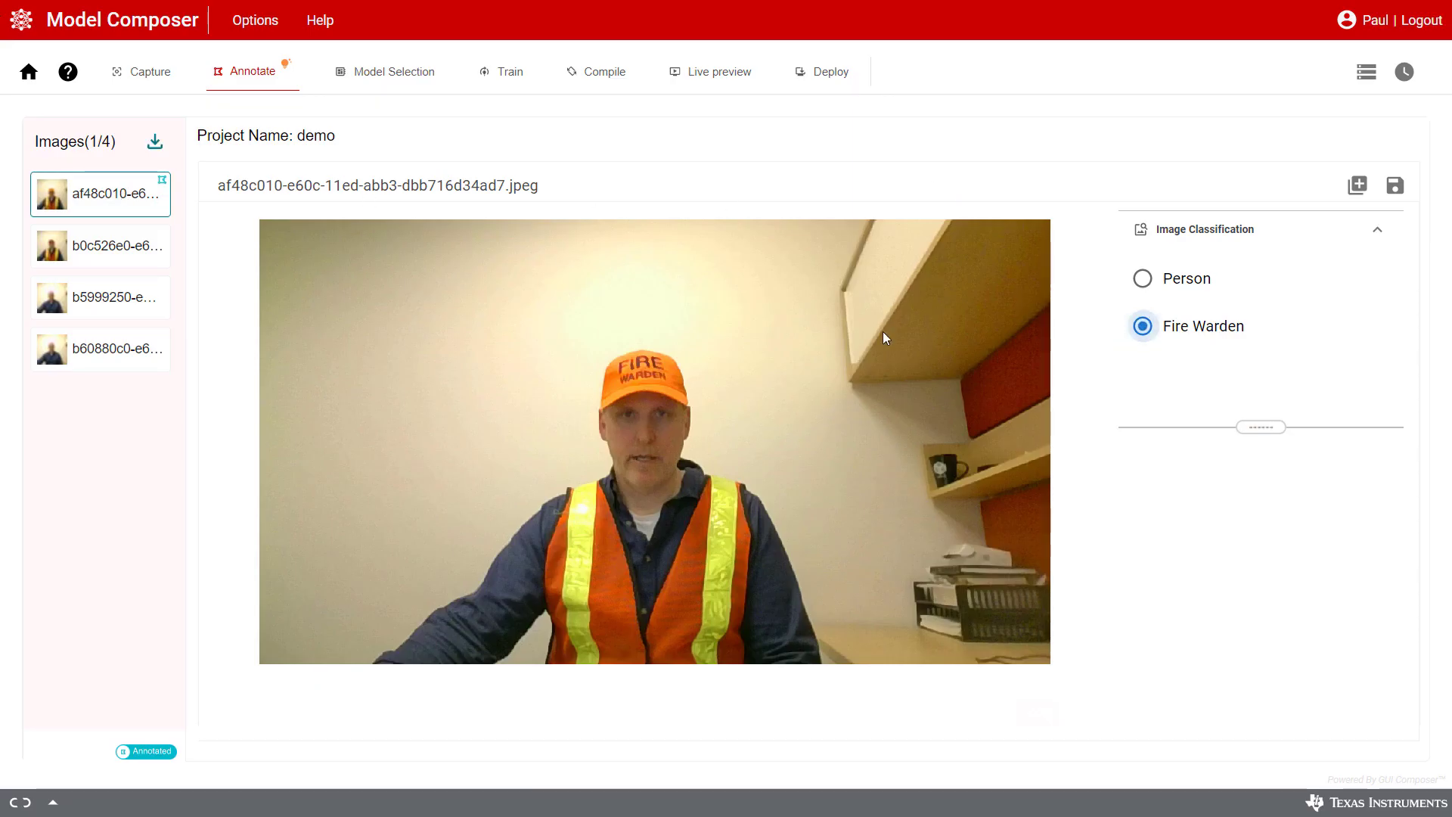
left_click(156, 240)
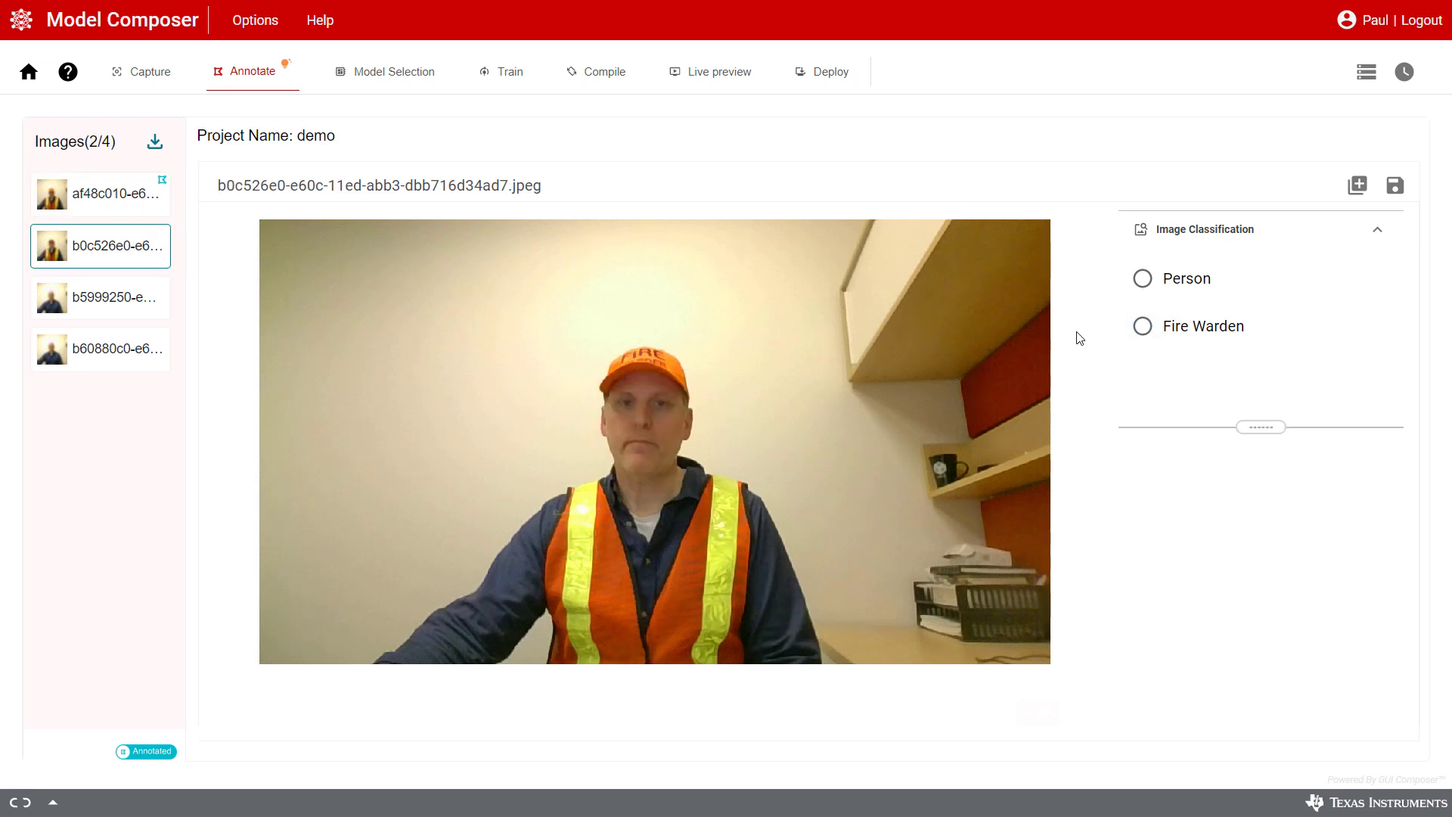
left_click(1143, 326)
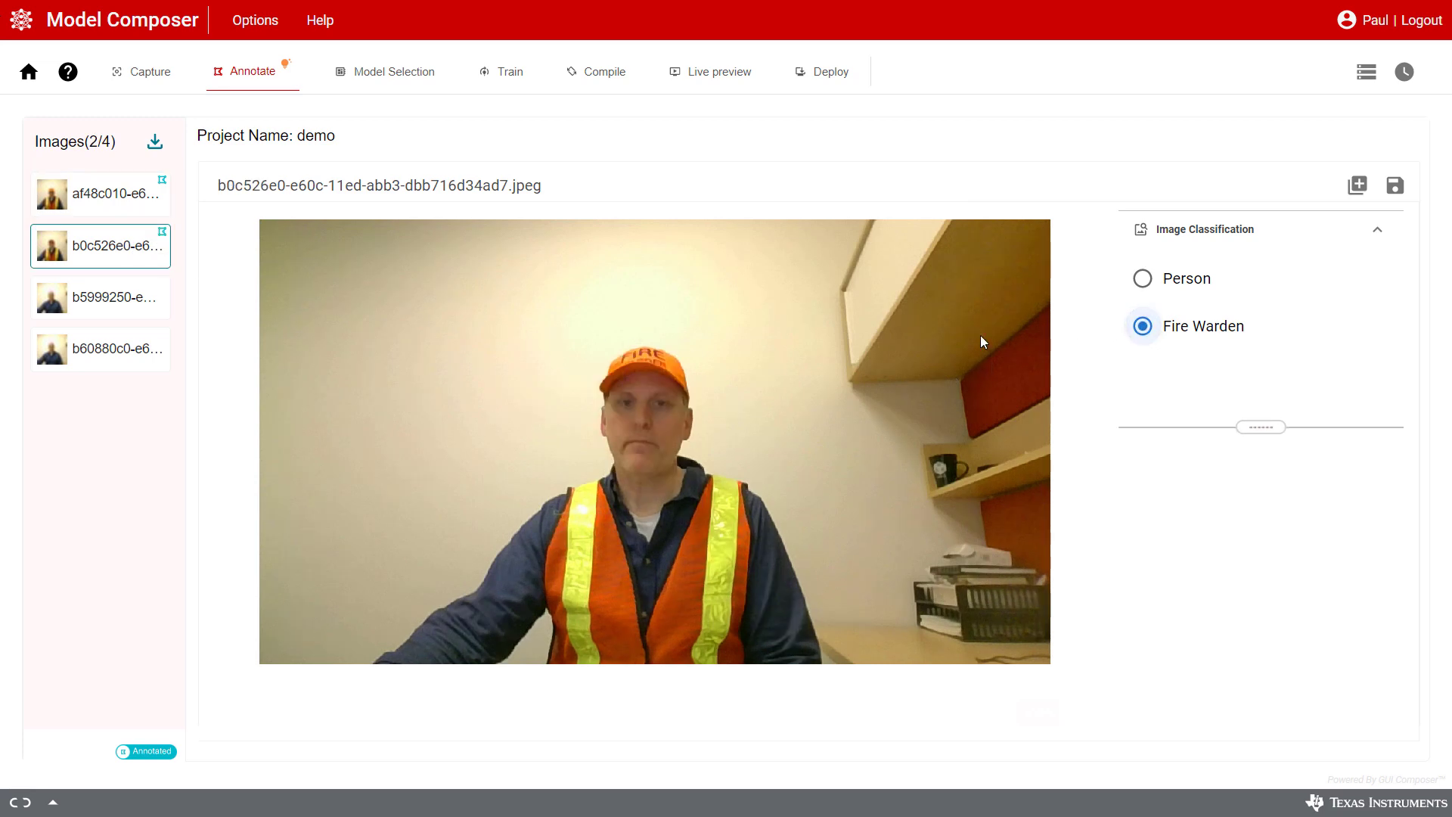
Label the third and fourth images, without cap and vest, as Person
left_click(115, 300)
left_click(1142, 278)
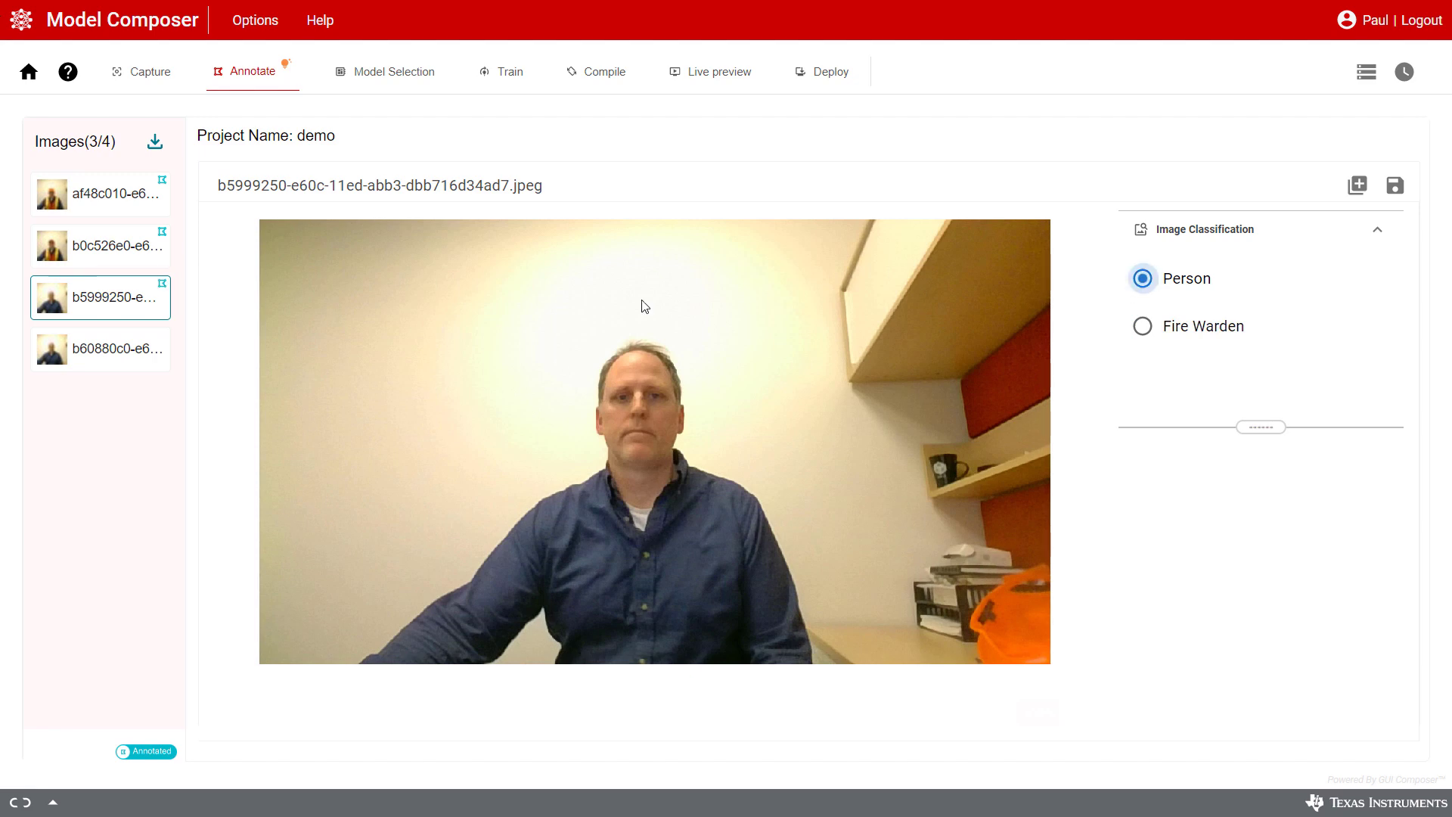
left_click(112, 354)
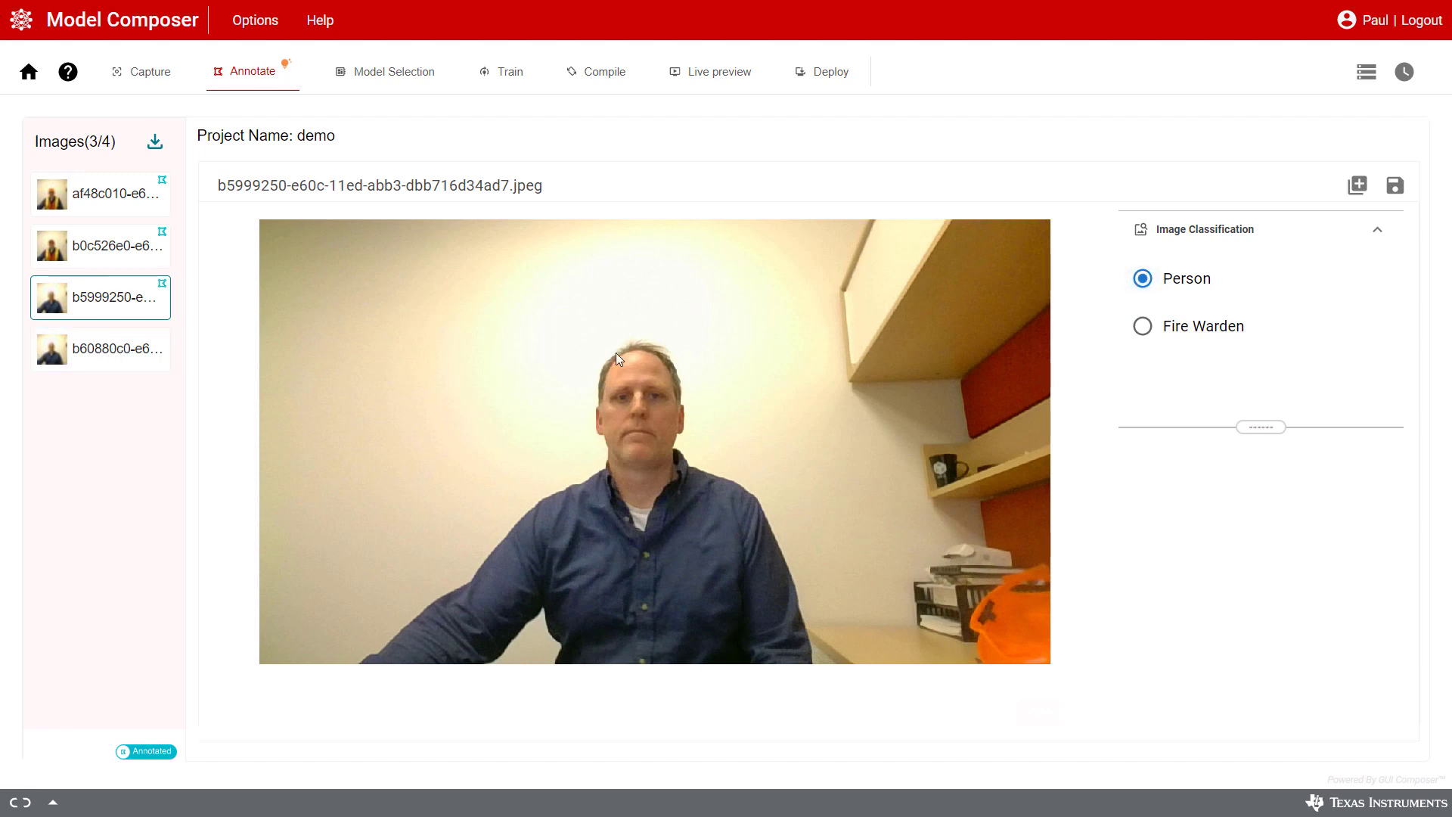
left_click(1140, 281)
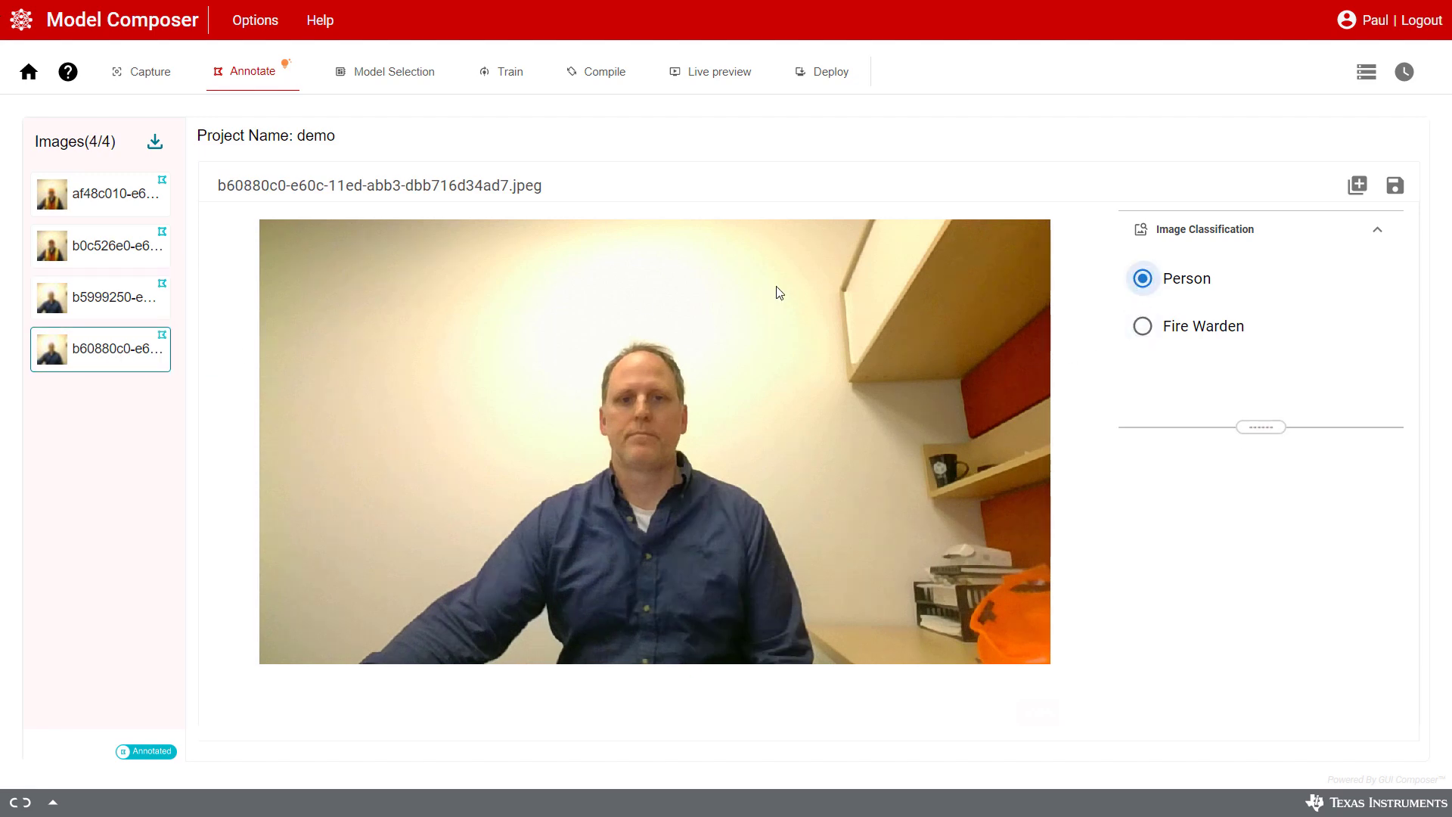
Return to the capture stage and import the annotated archive dataset fireWarden.zip from the Downloads folder
left_click(149, 84)
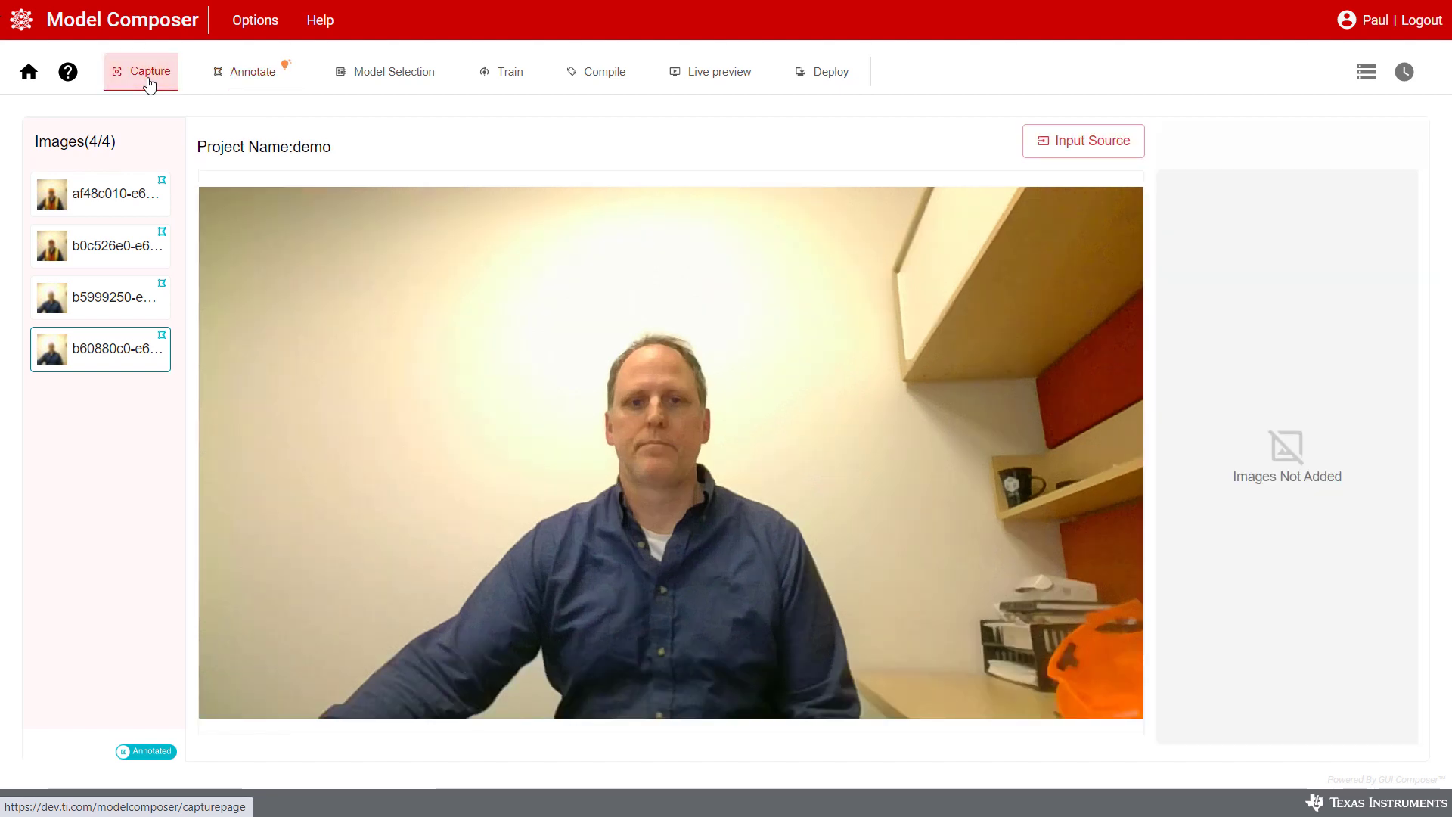
left_click(1110, 147)
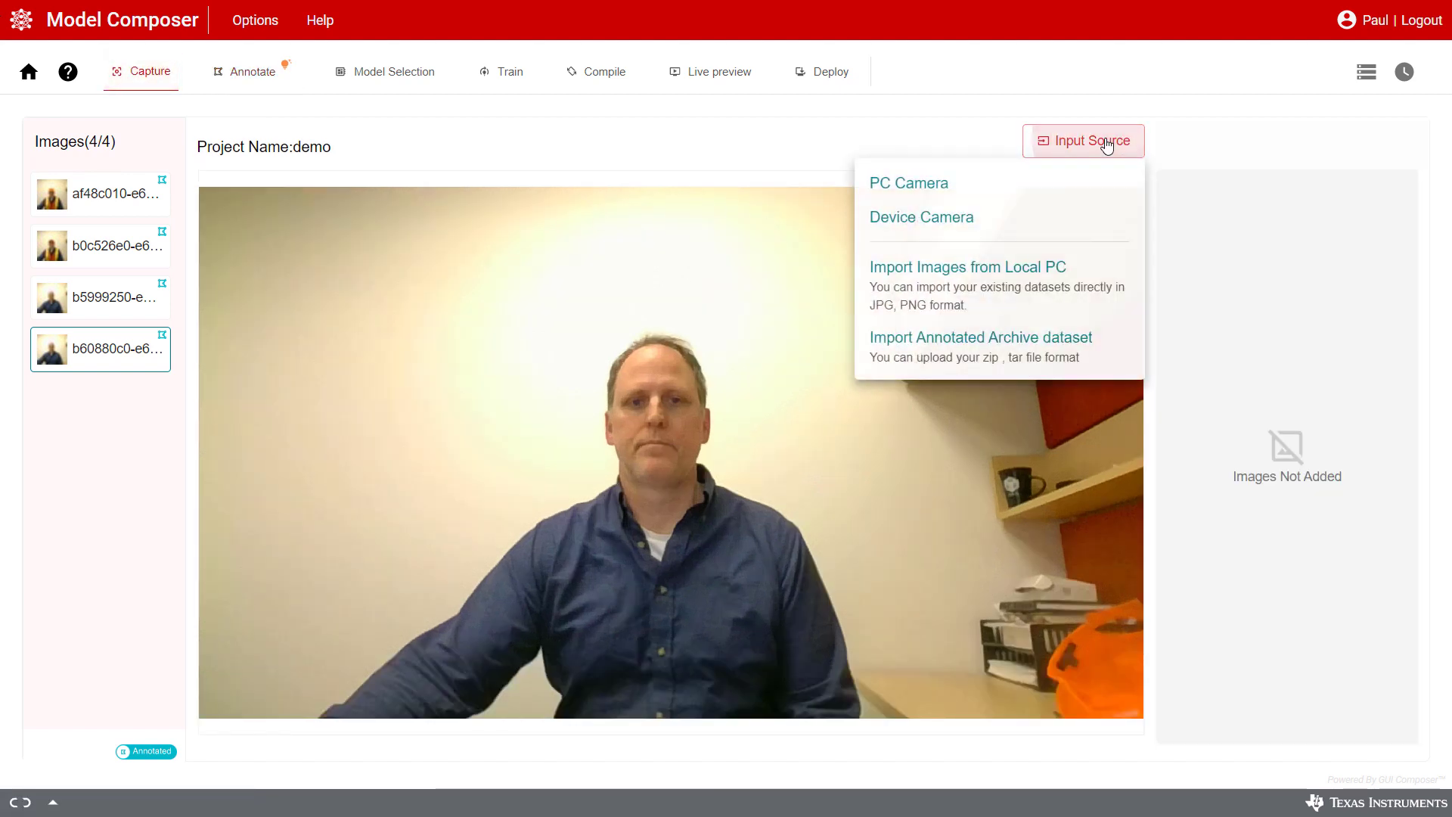
left_click(982, 346)
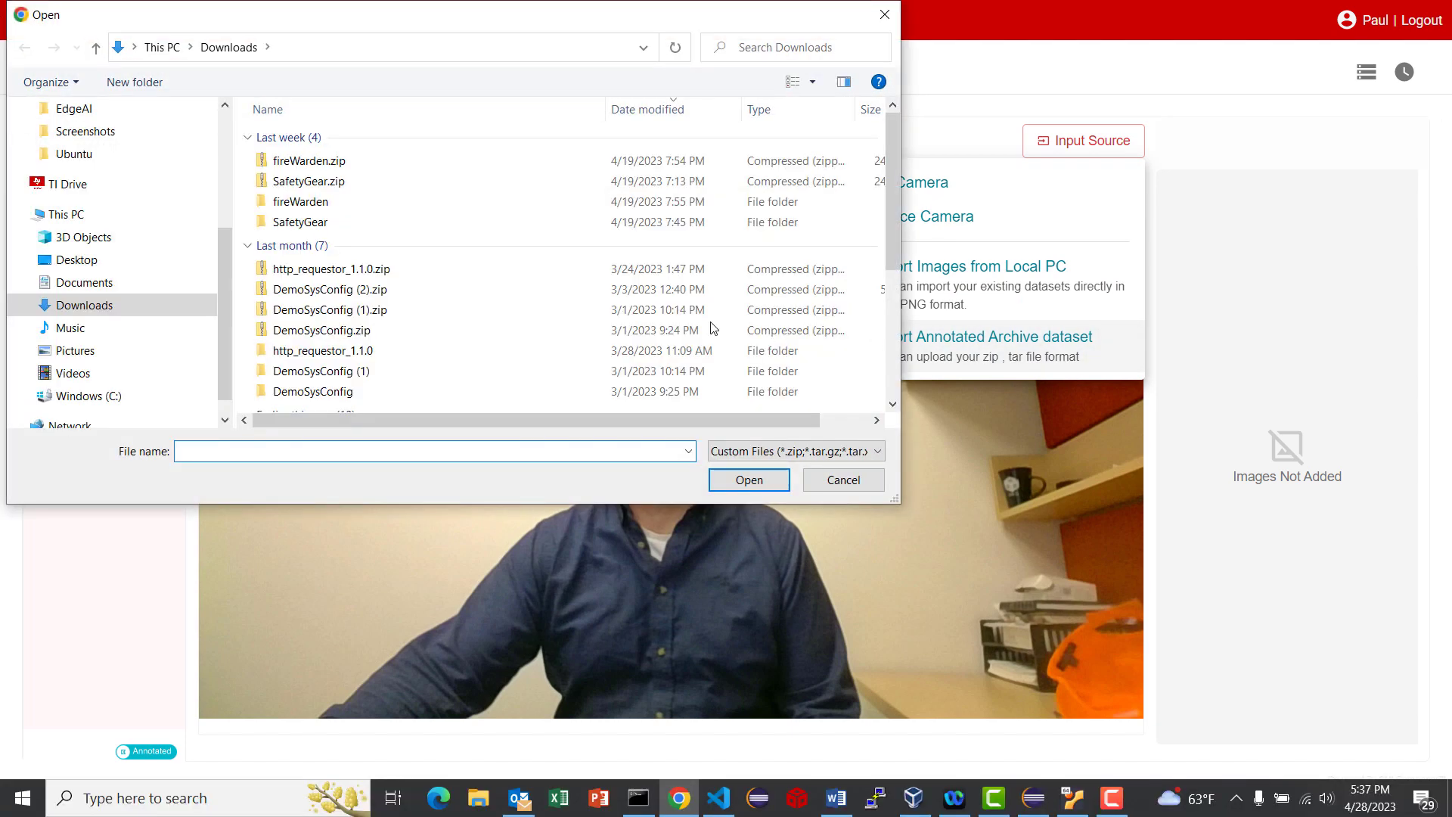
left_click(308, 160)
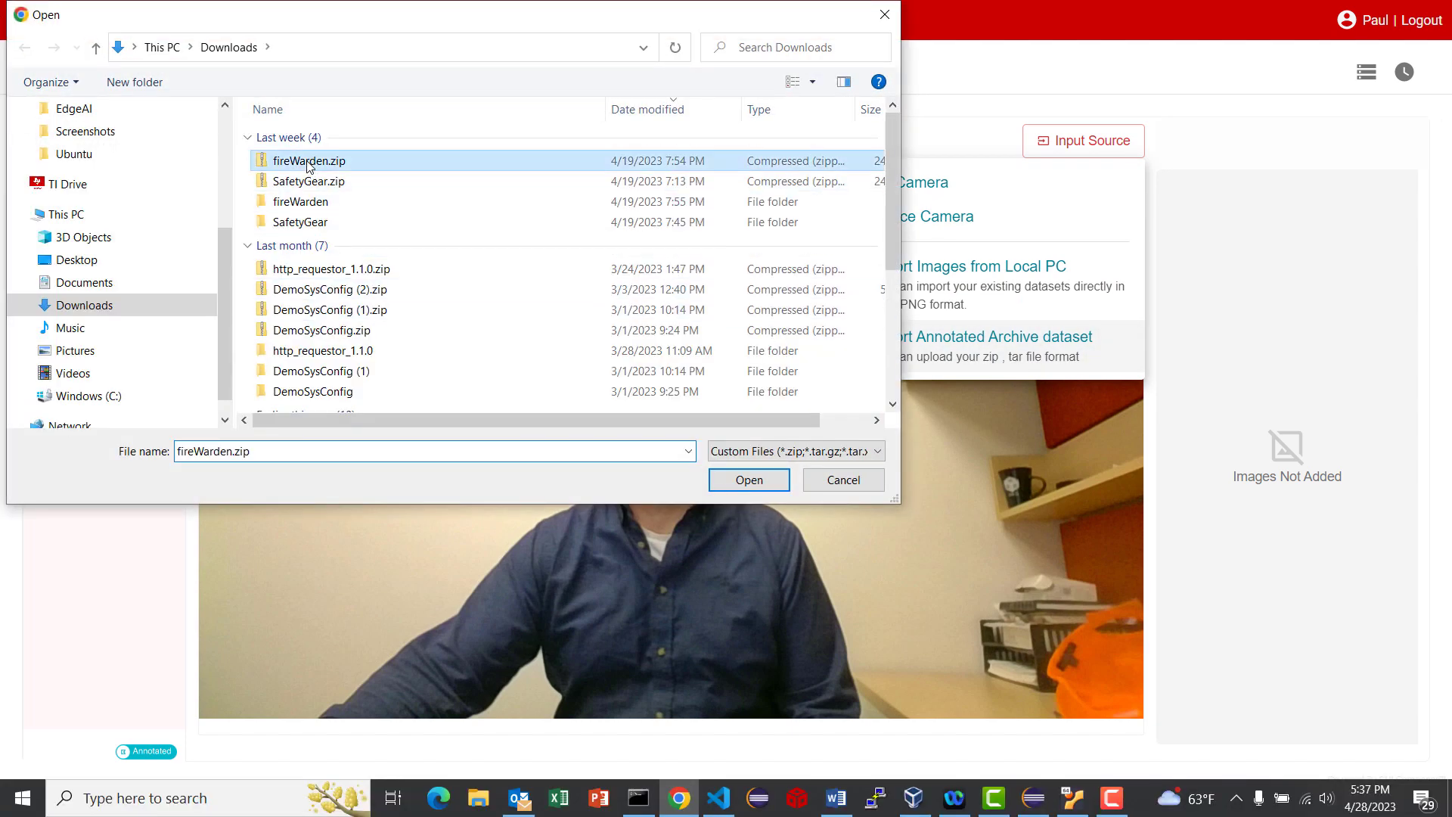
left_click(746, 480)
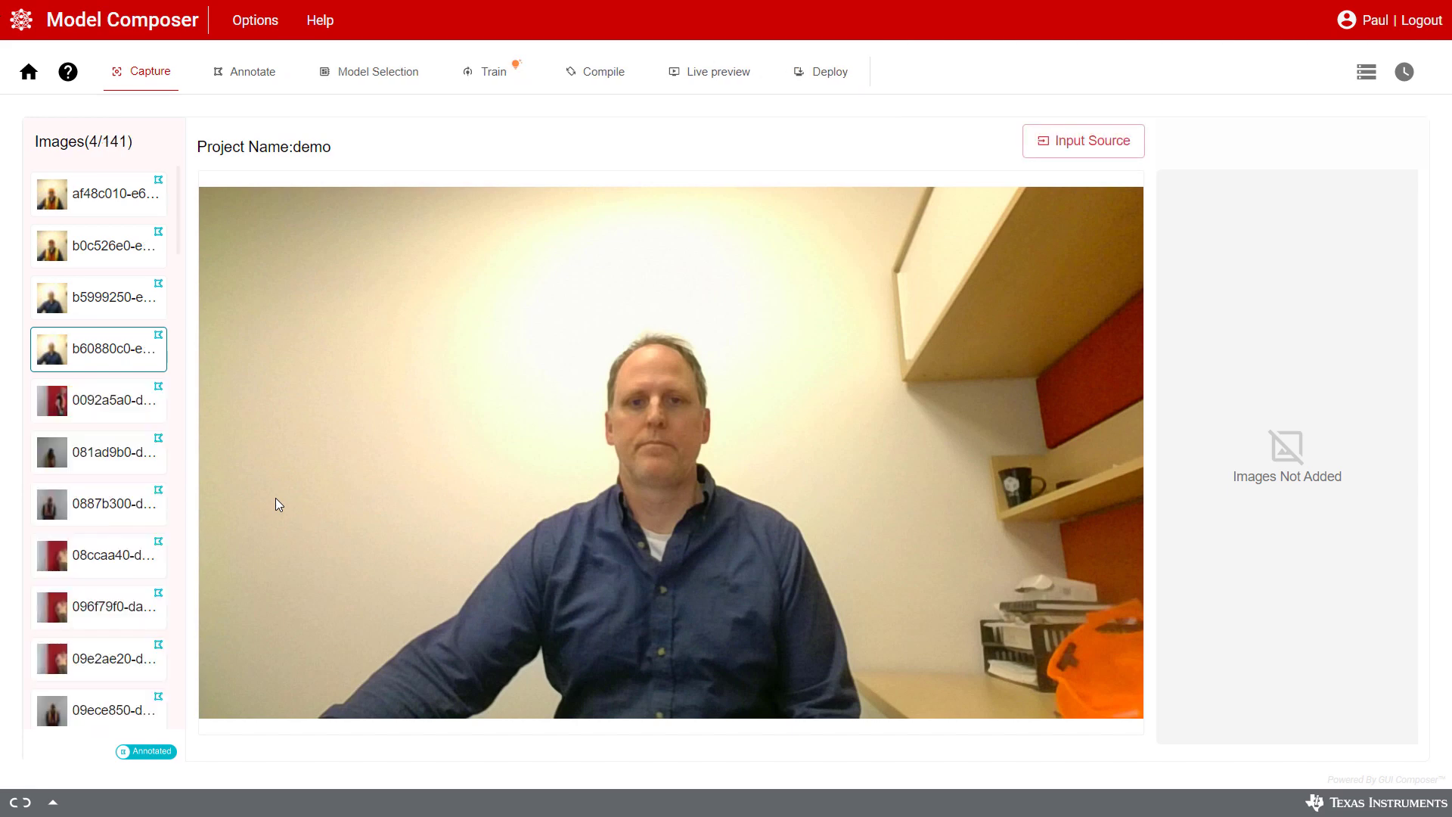
Select the AM62A device manually and set the recommended model trade-off to fastest performance, choosing mobilenet_v2_lite
left_click(386, 74)
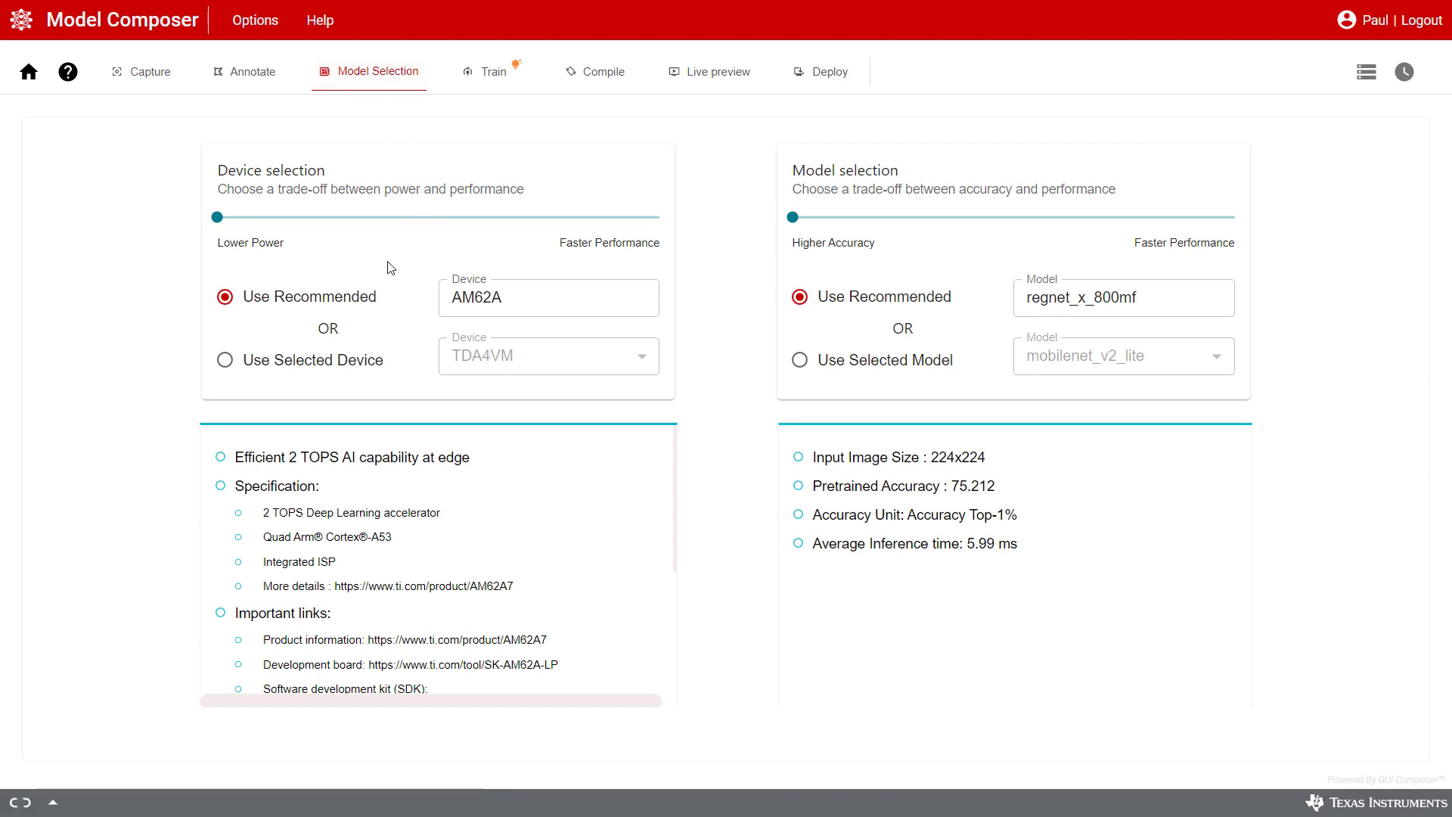
left_click(225, 361)
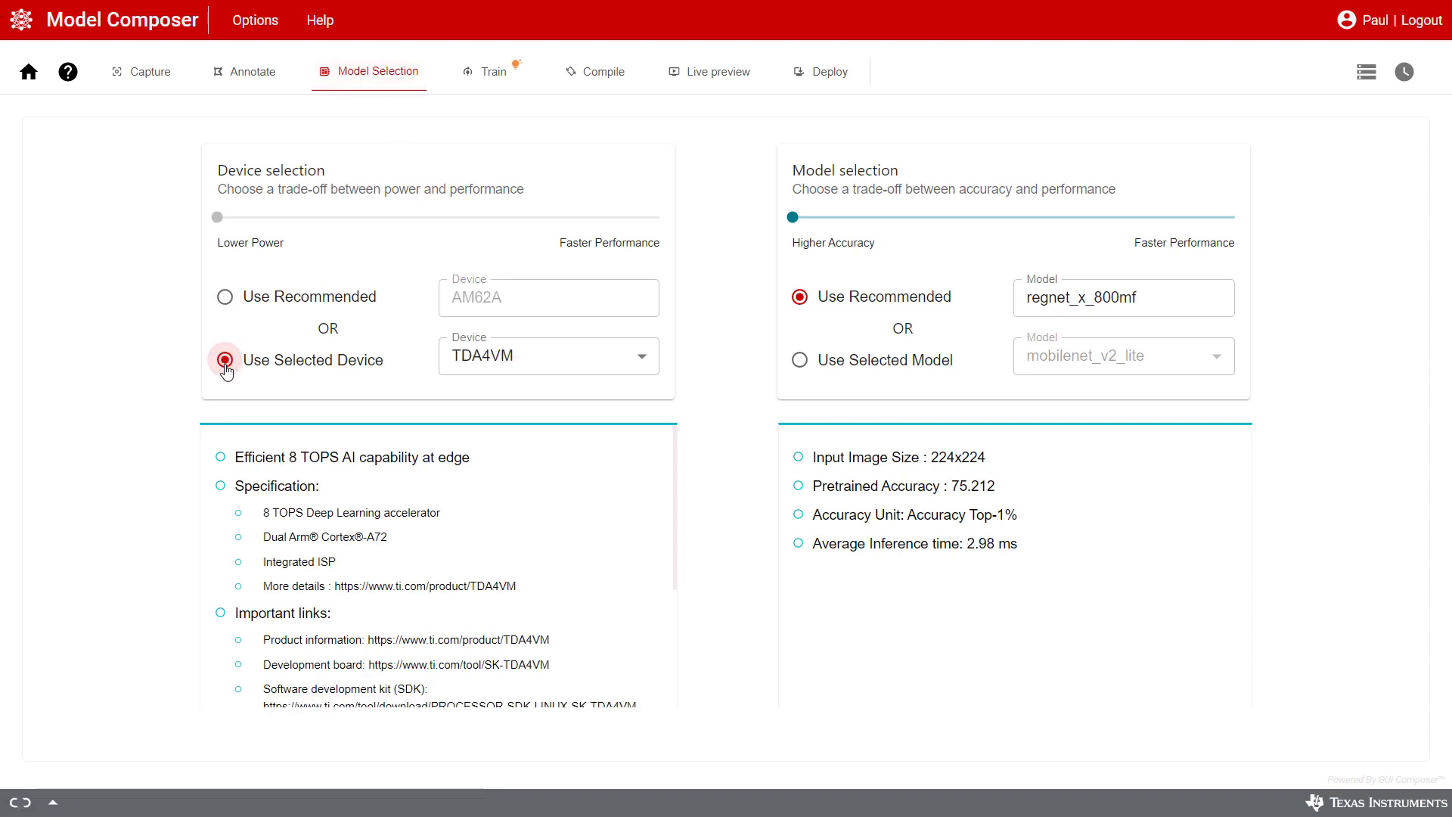
left_click(507, 366)
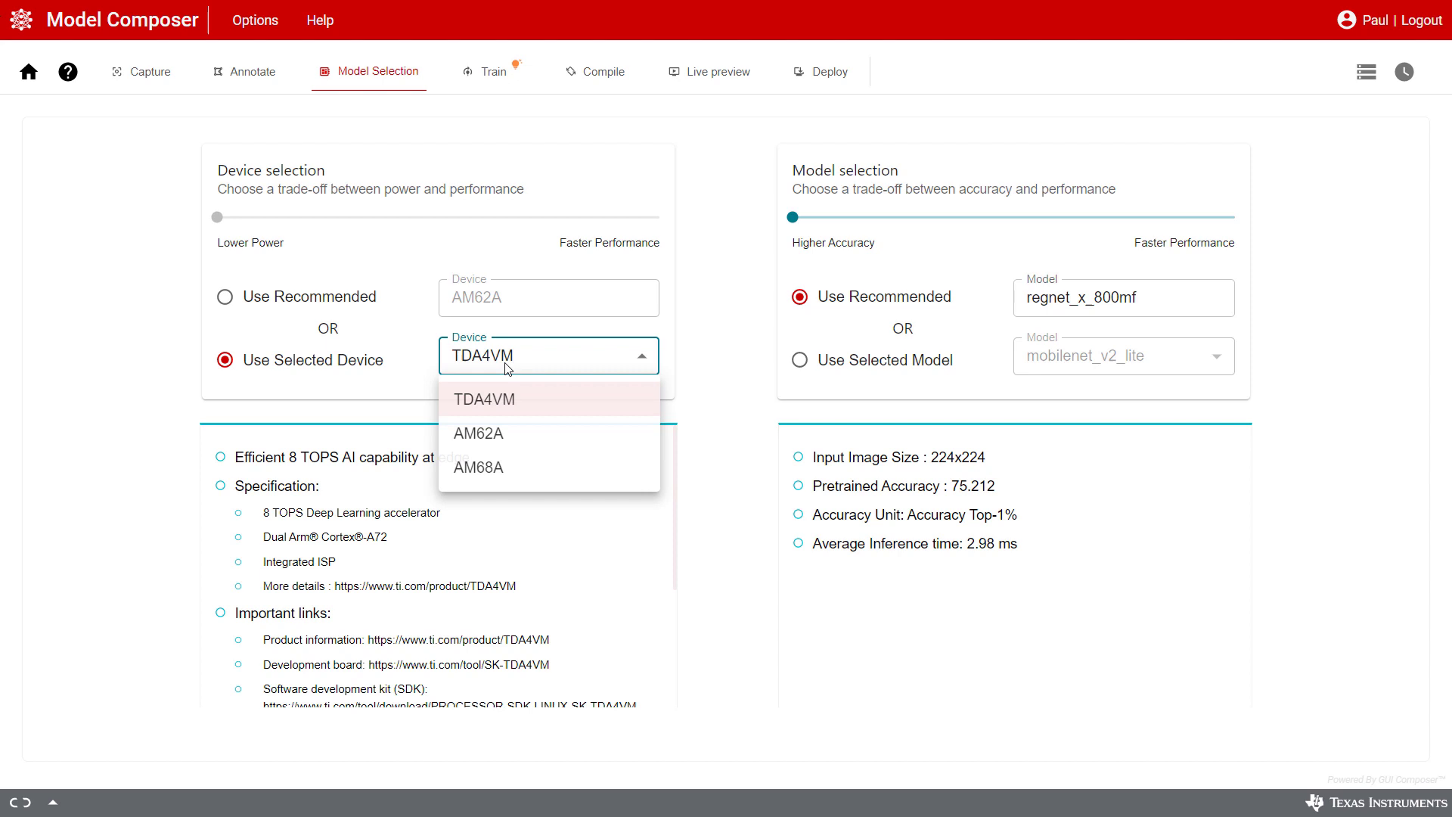
left_click(503, 436)
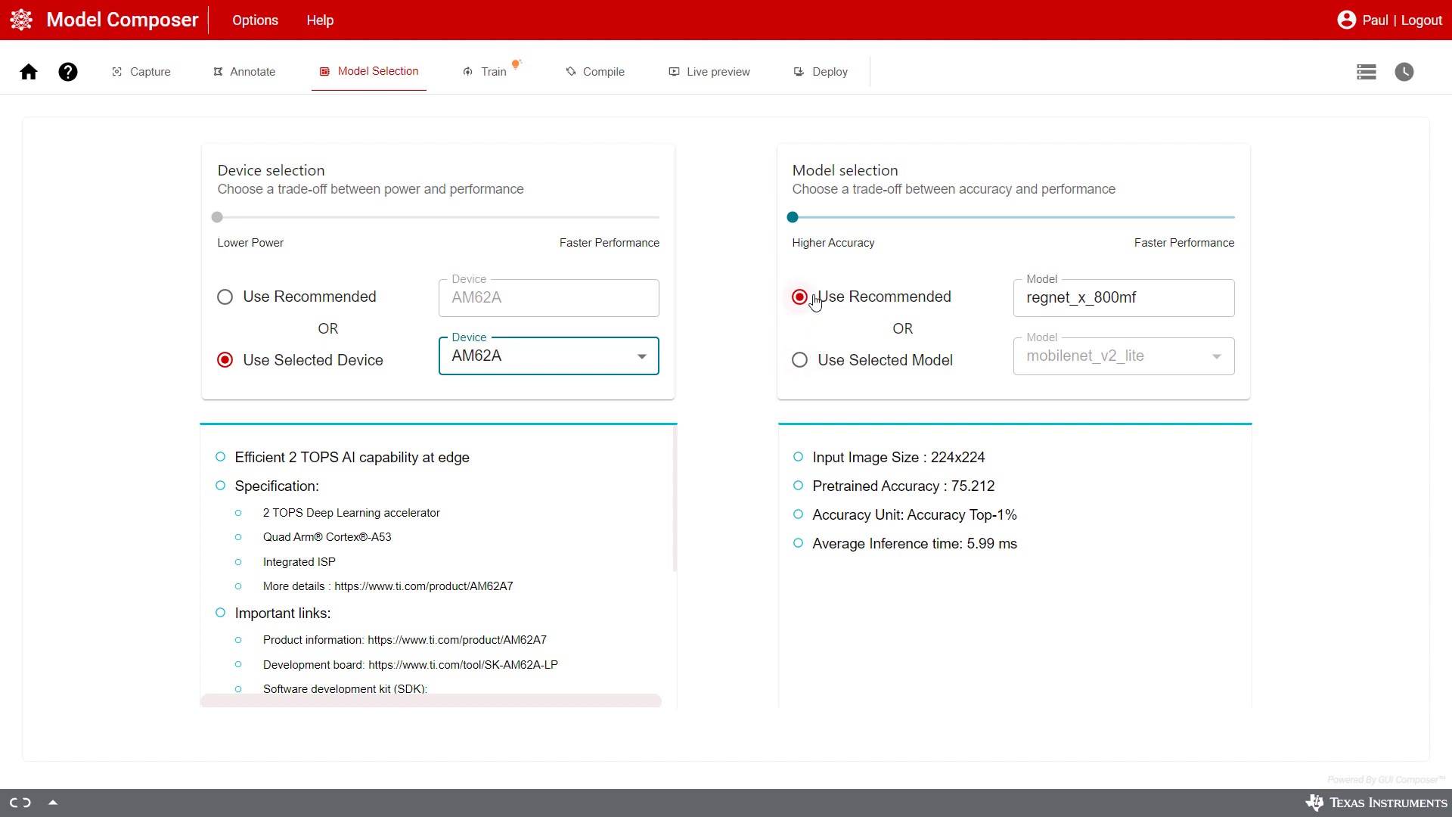
left_click_drag(793, 217, 1262, 229)
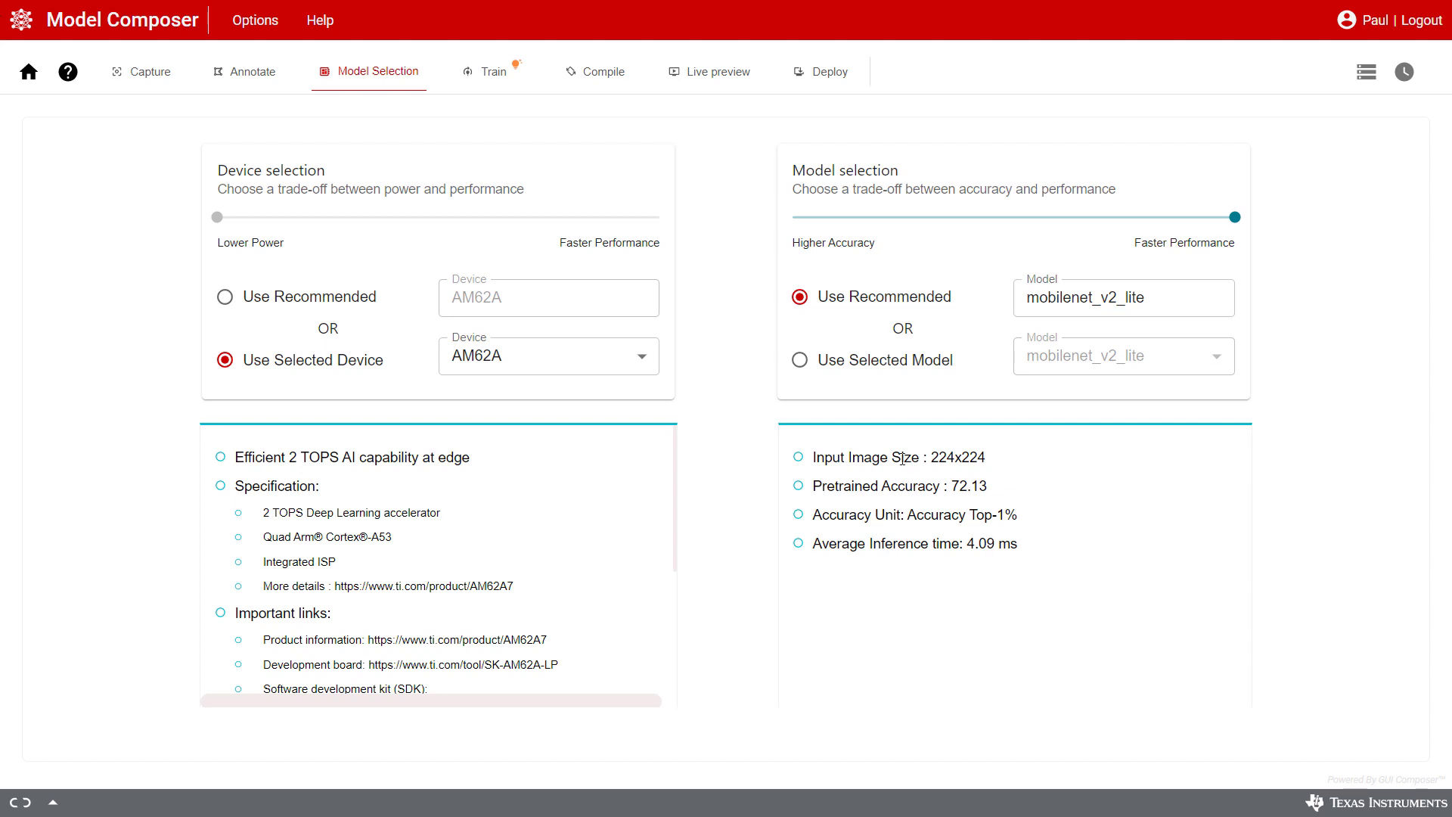
Set the training epochs to 12 and train the mobilenet_v2_lite model
left_click(493, 74)
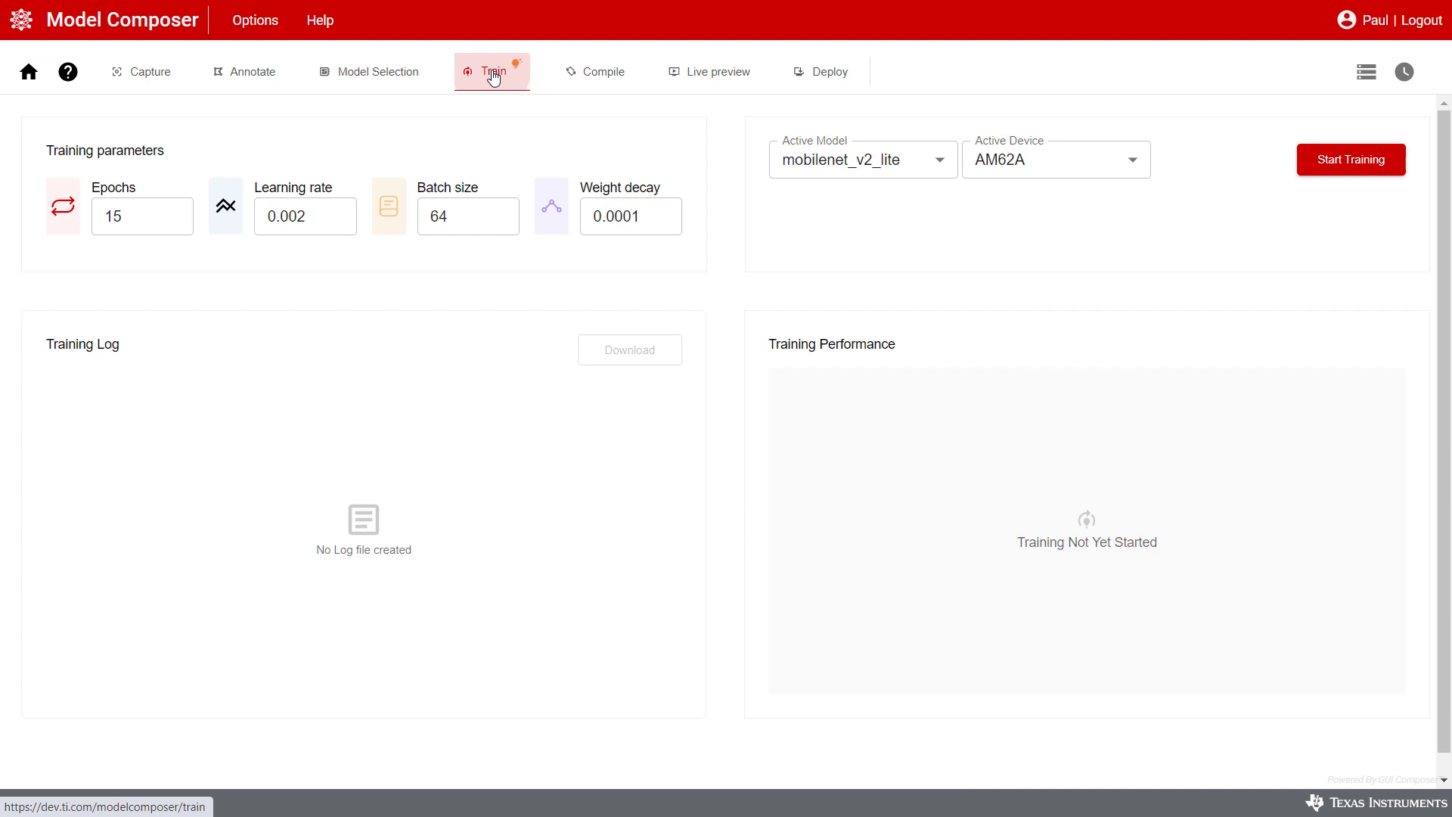
left_click(115, 216)
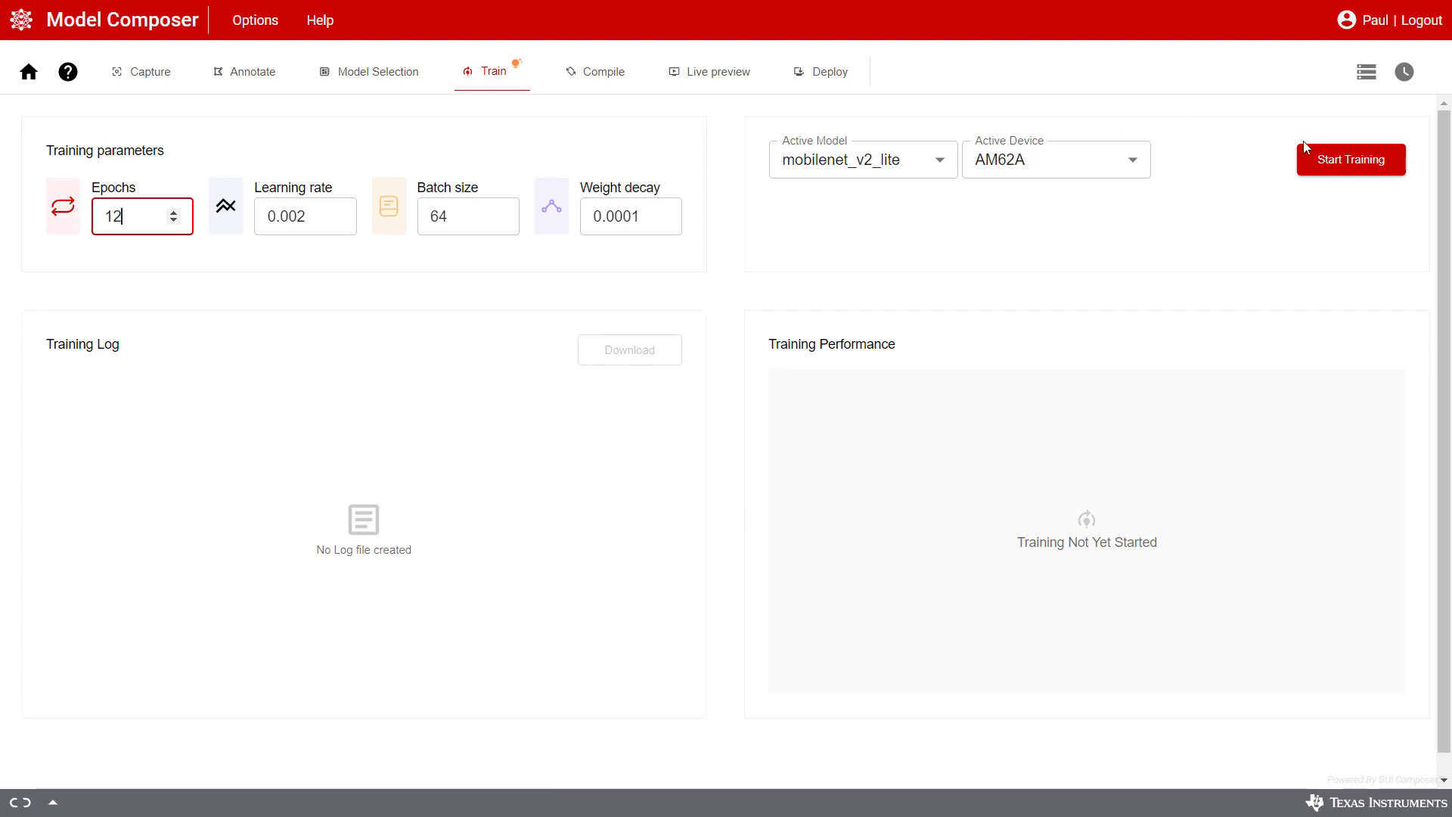
left_click(1370, 160)
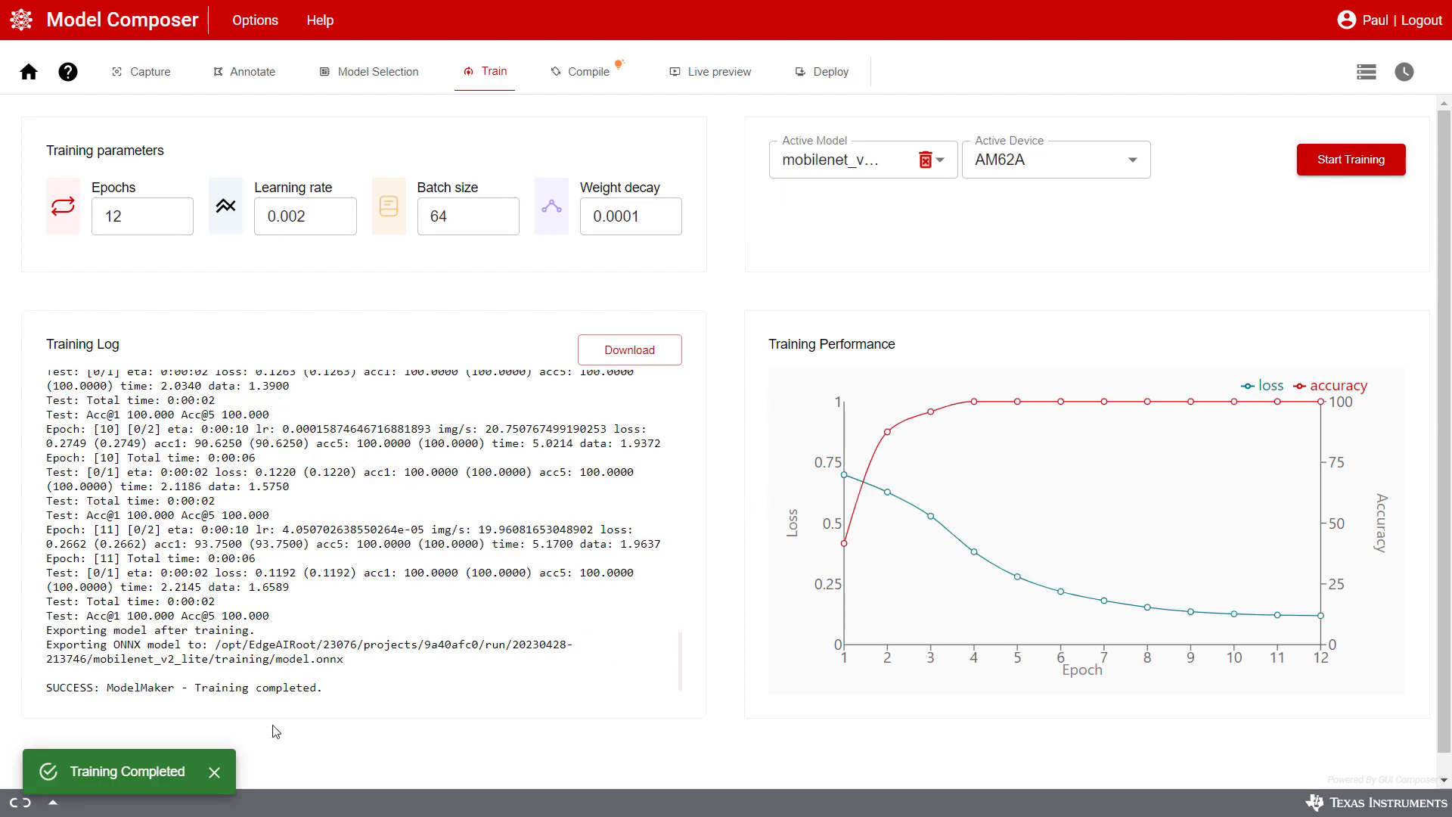
Review the active model and device choices for compilation, and compile the trained model for AM62A with the Best Speed Preset
left_click(599, 76)
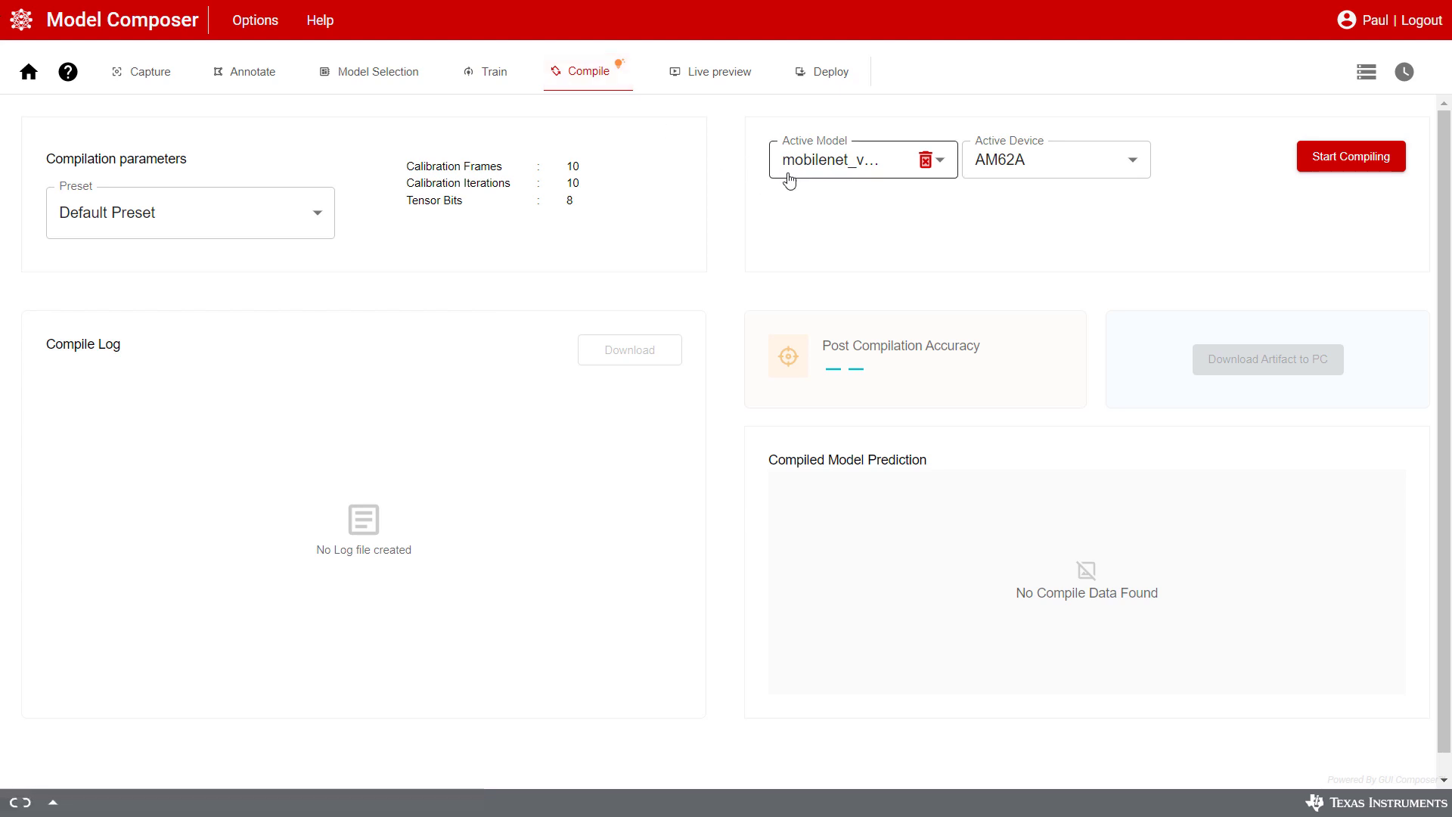
left_click(837, 168)
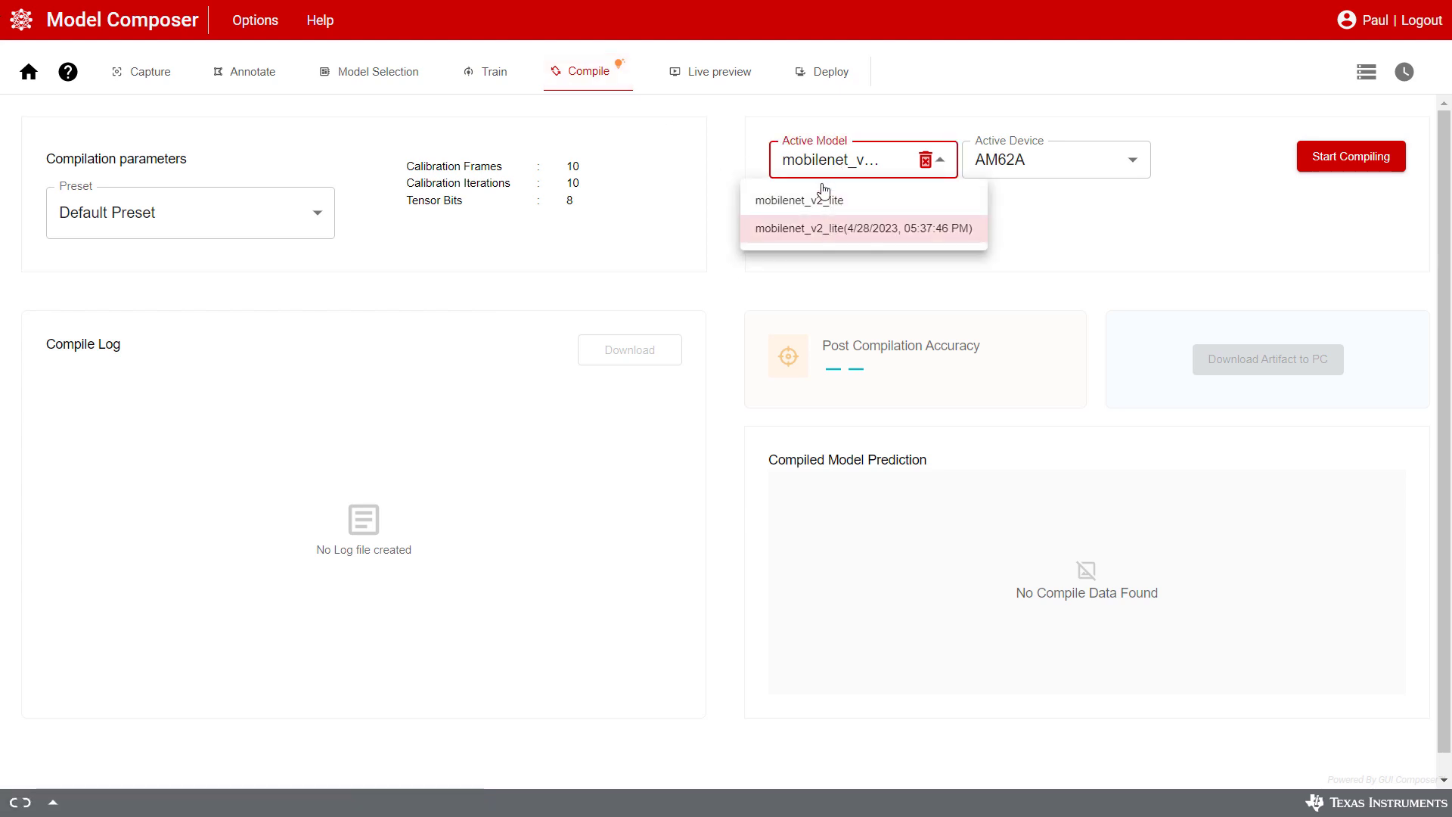
left_click(1031, 163)
left_click(1015, 161)
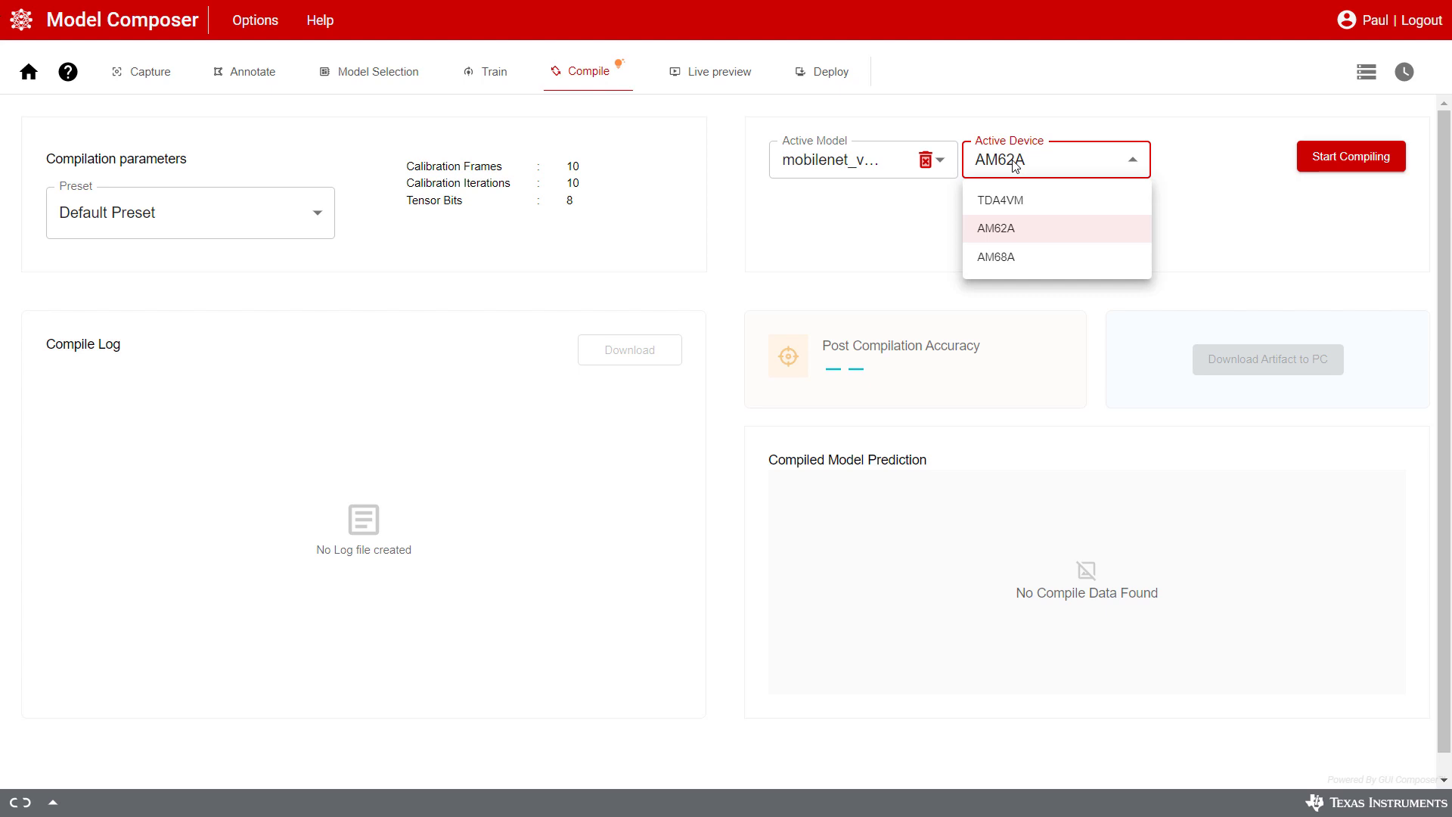
left_click(1015, 165)
left_click(159, 223)
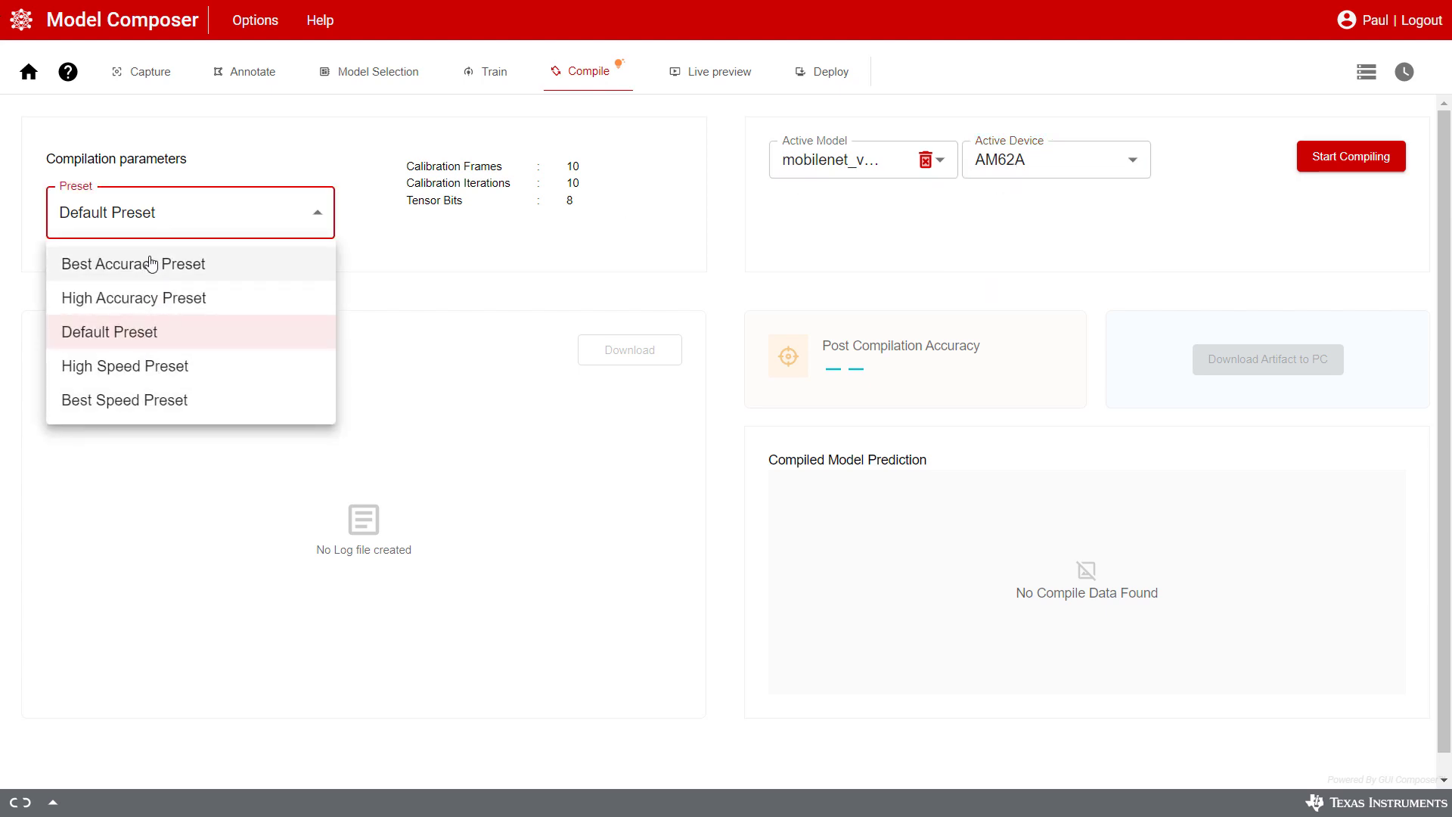
left_click(165, 404)
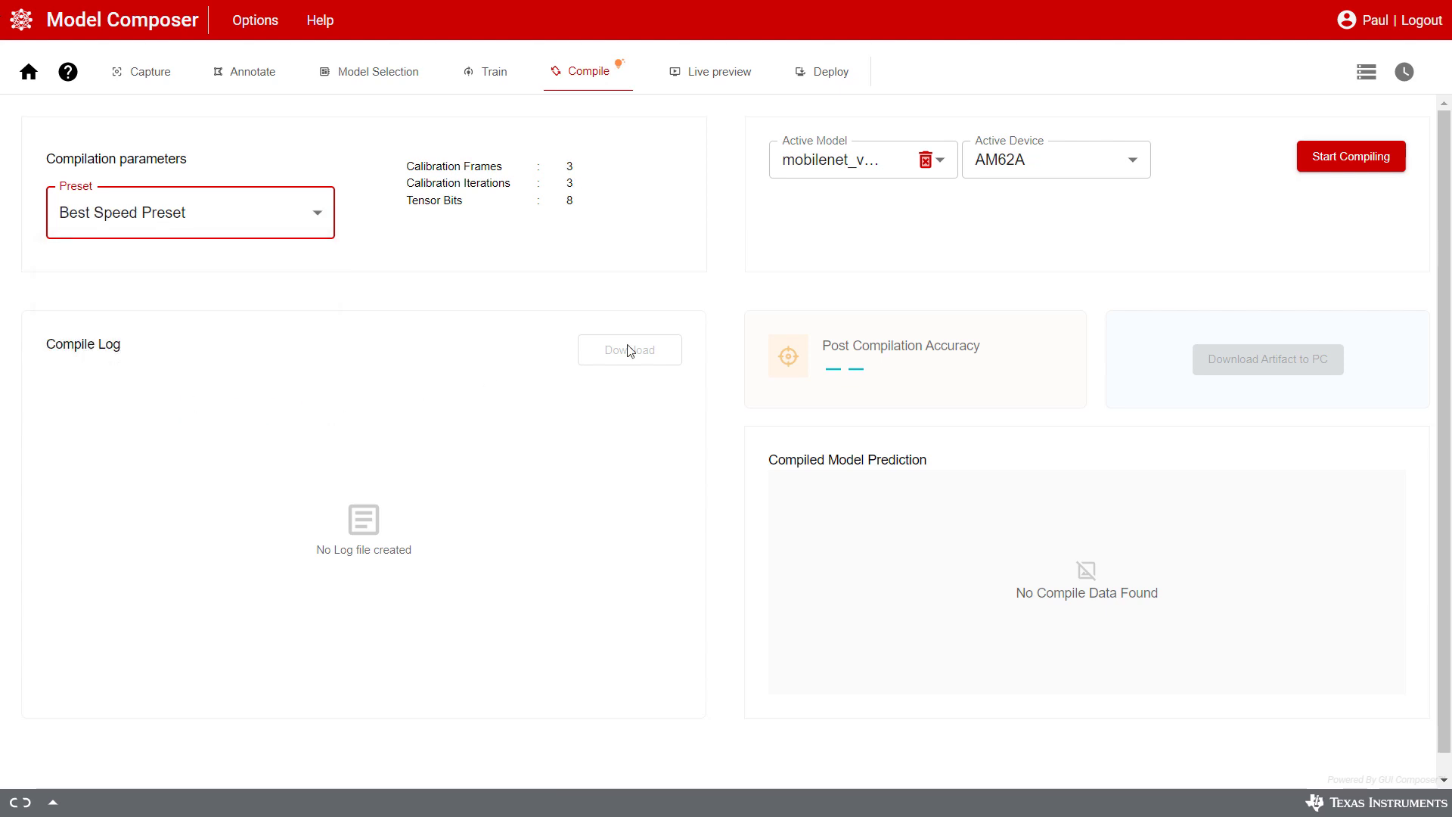
left_click(1327, 159)
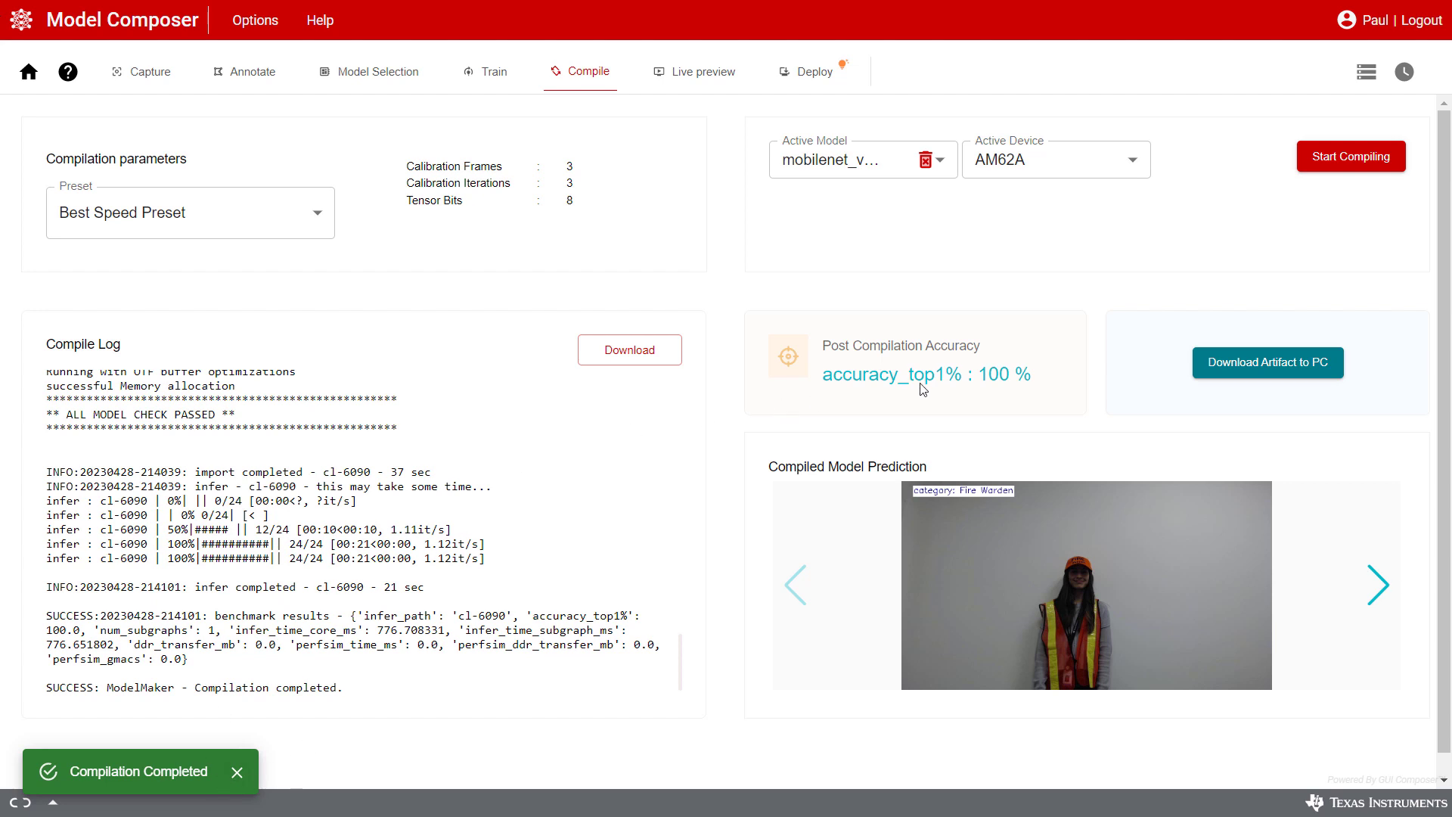
Enlarge the compiled model predictions, look through several images with their predicted categories, and close the enlarged view
left_click(1141, 586)
left_click(1003, 414)
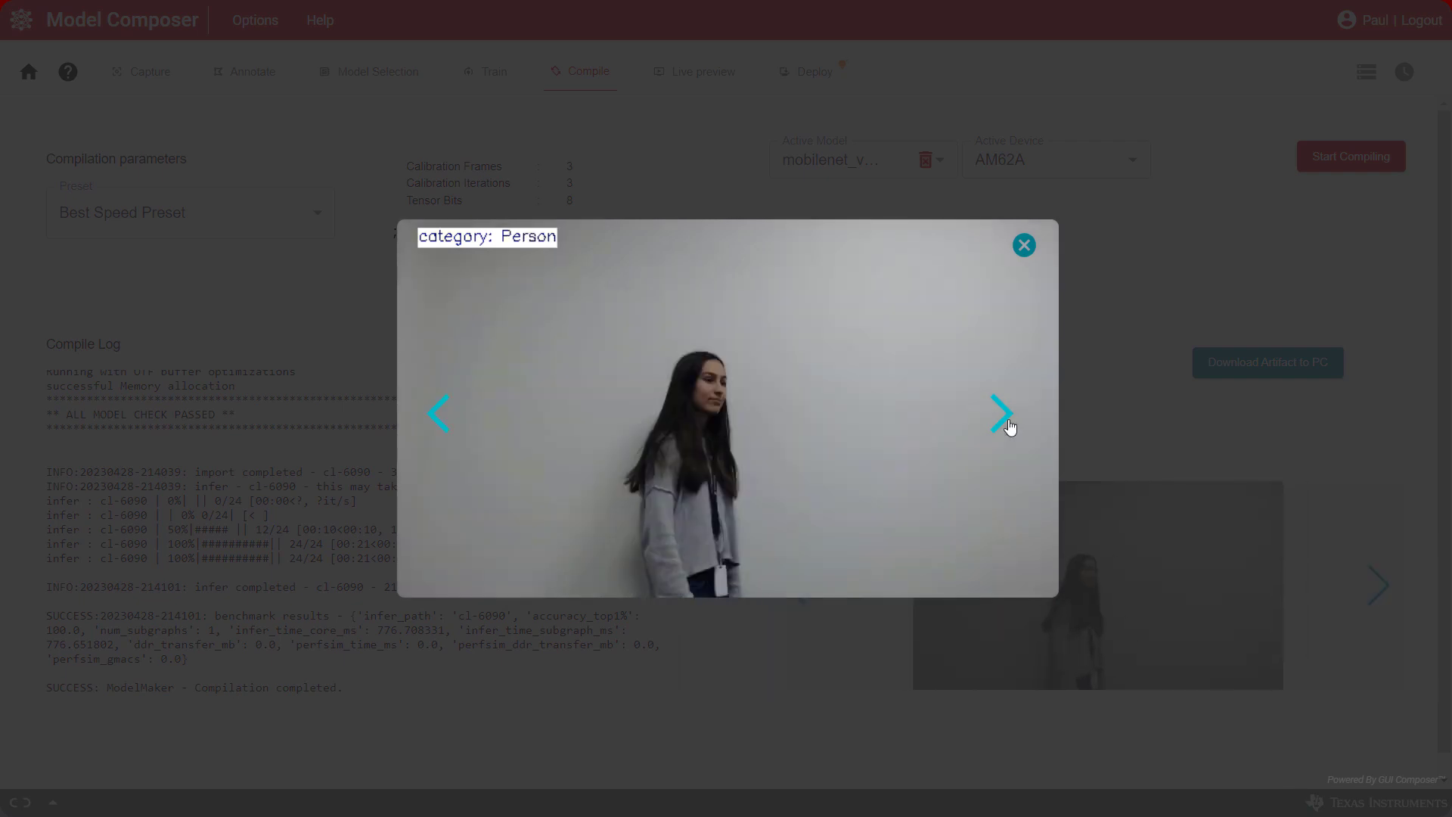
left_click(1008, 422)
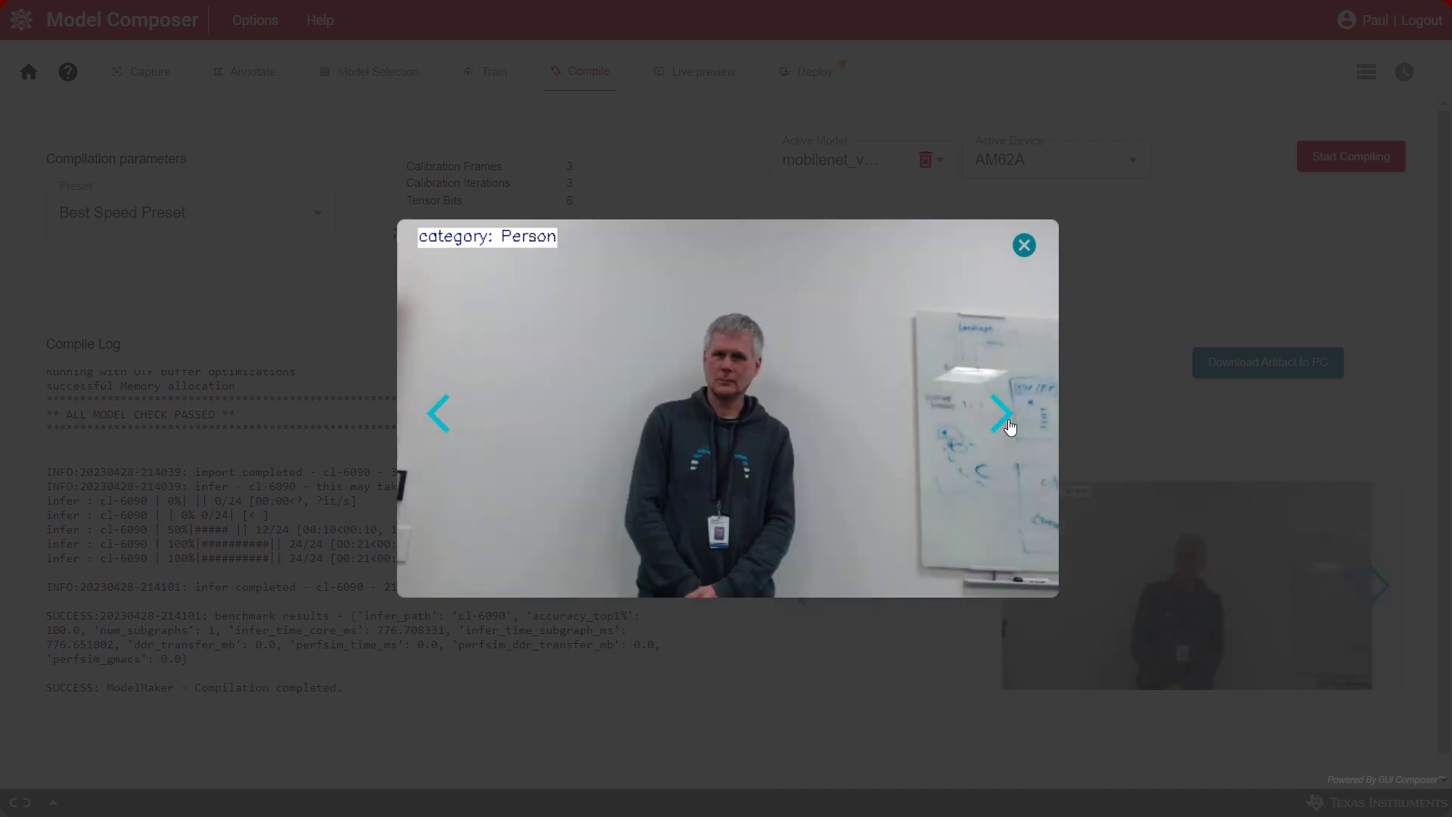
left_click(1008, 422)
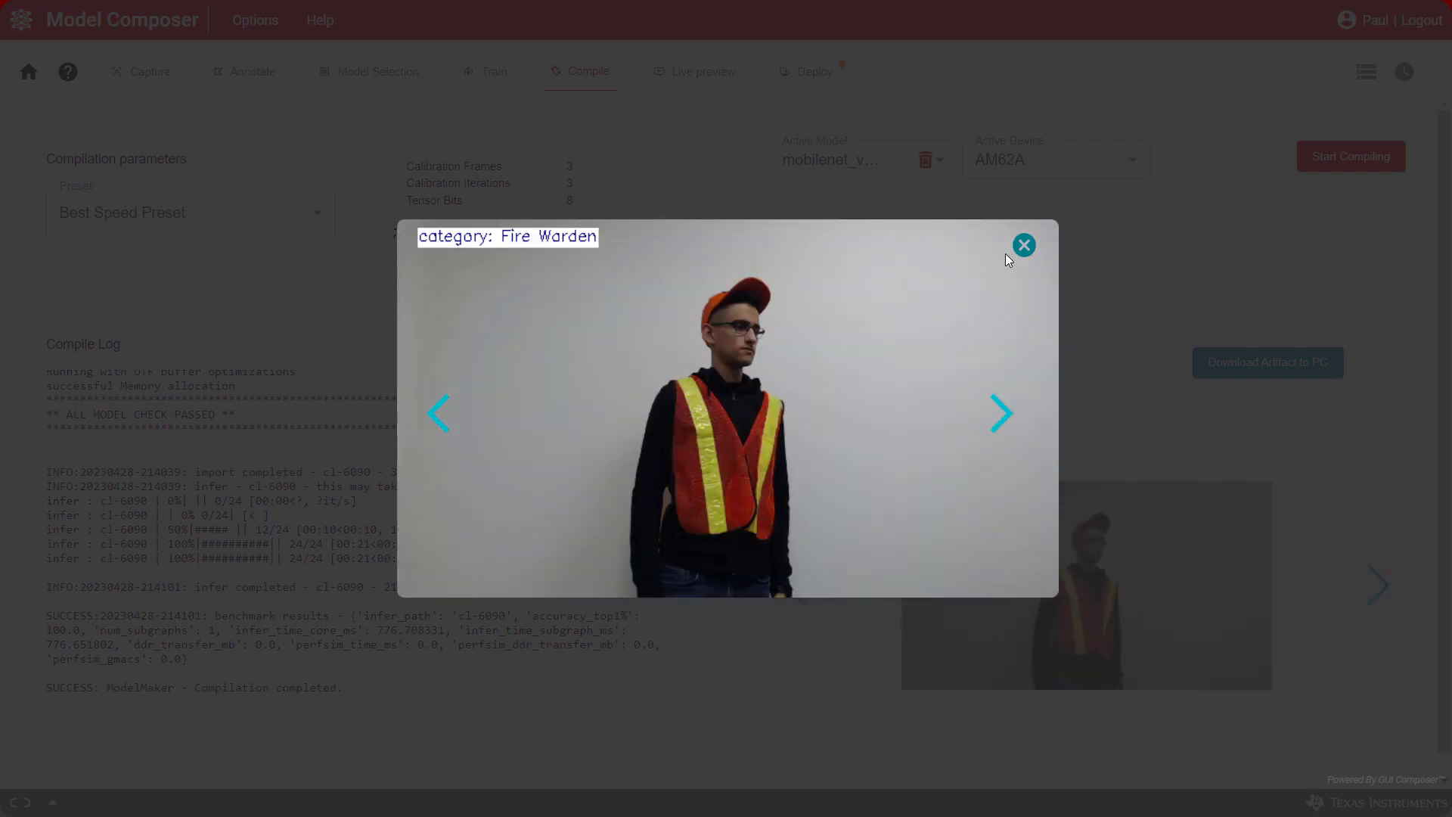
left_click(1025, 246)
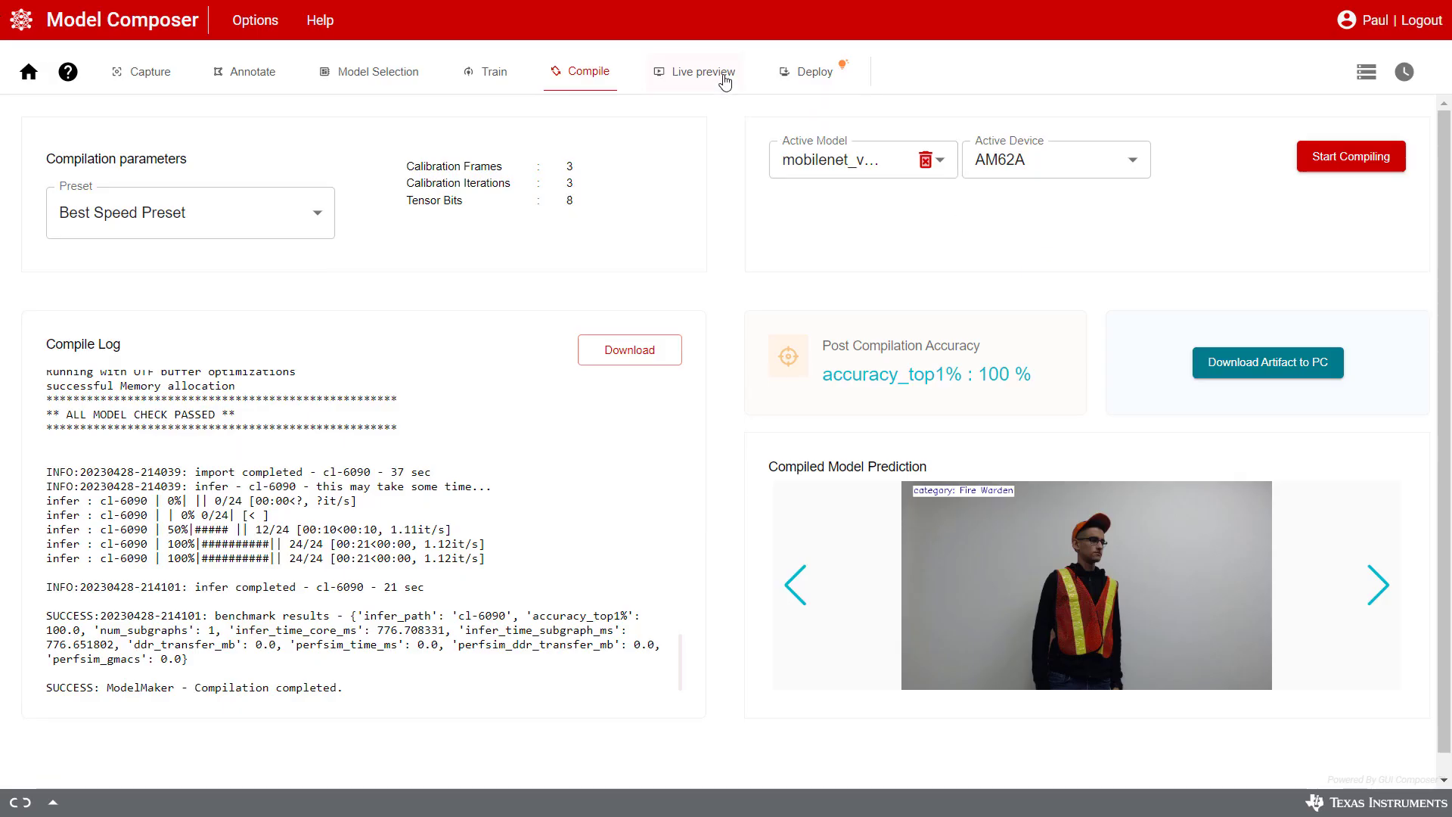
Set up the device for live preview by finding its IP address over the serial port and connecting to it
left_click(697, 75)
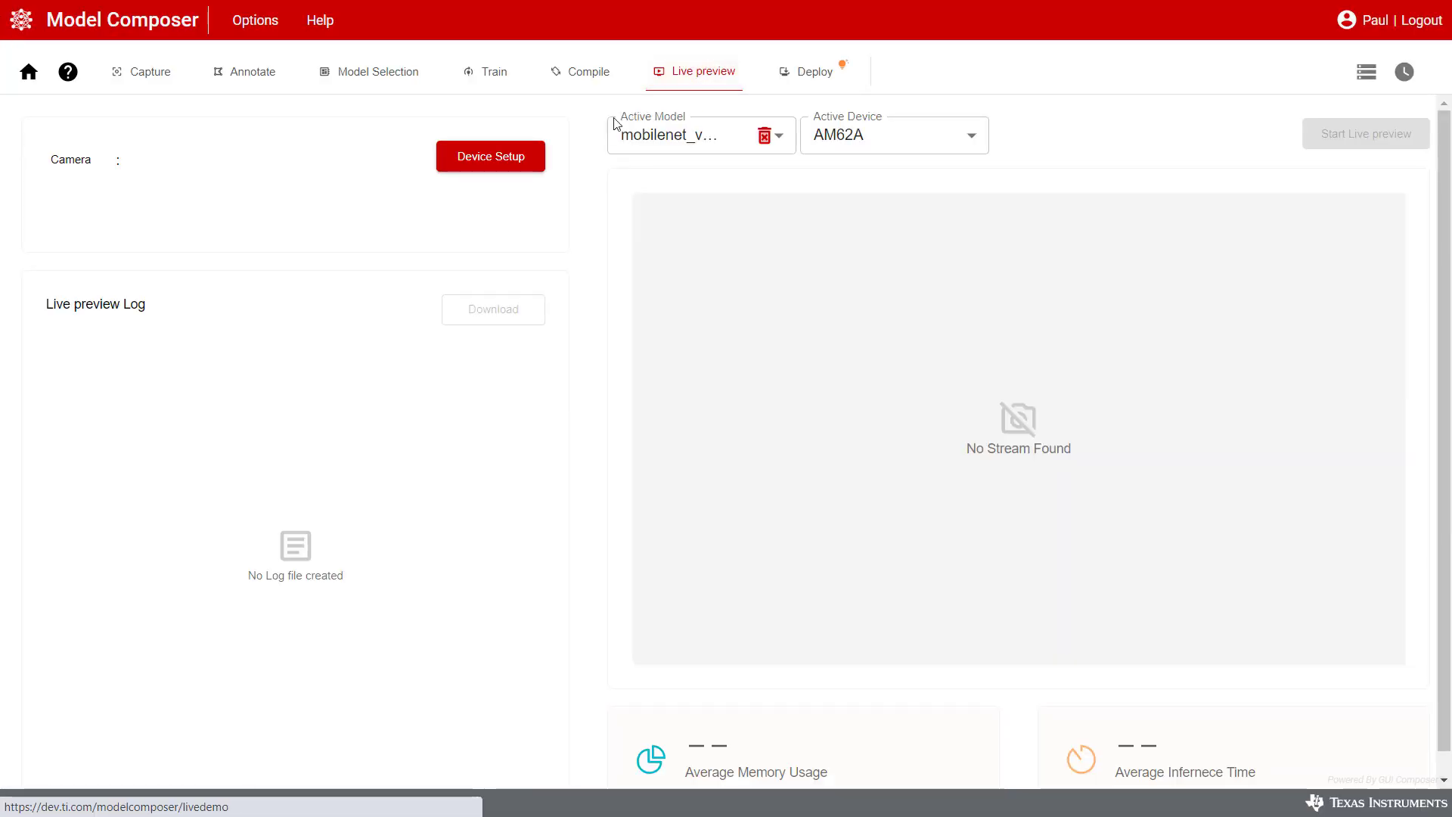
left_click(491, 157)
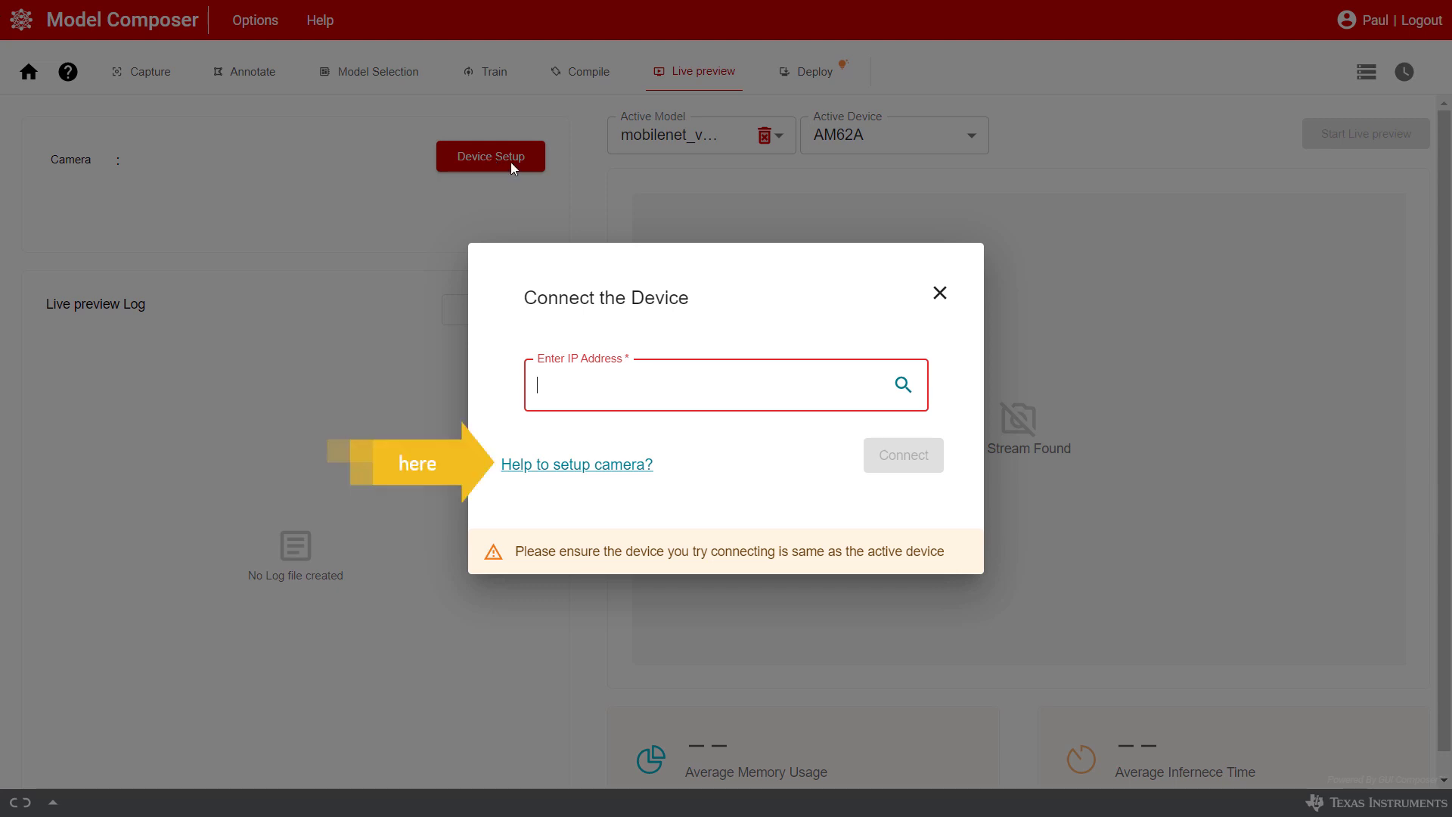
left_click(903, 387)
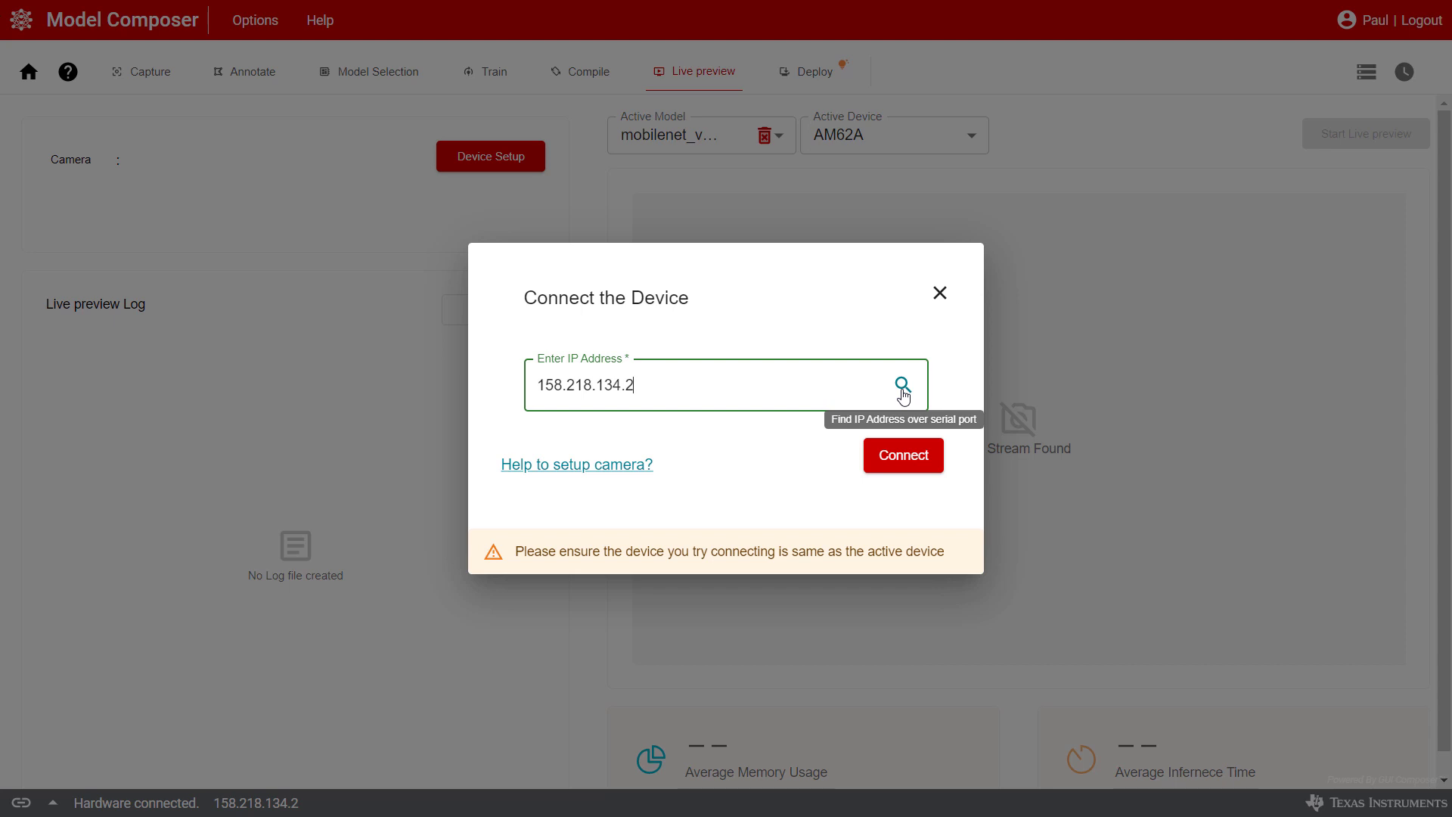
left_click(904, 461)
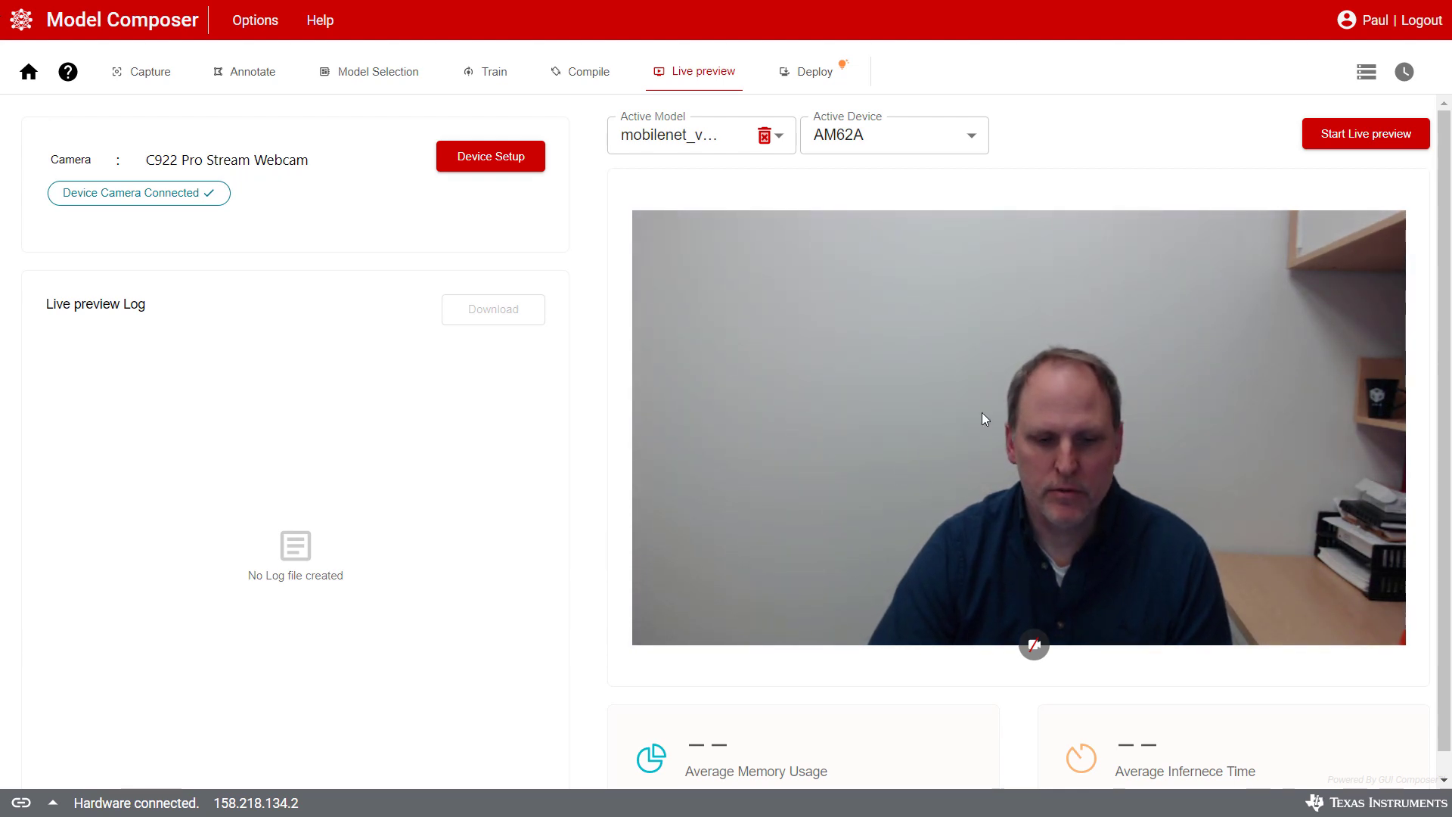
Run the live preview to check the classification on the device camera stream, and stop it
left_click(1363, 140)
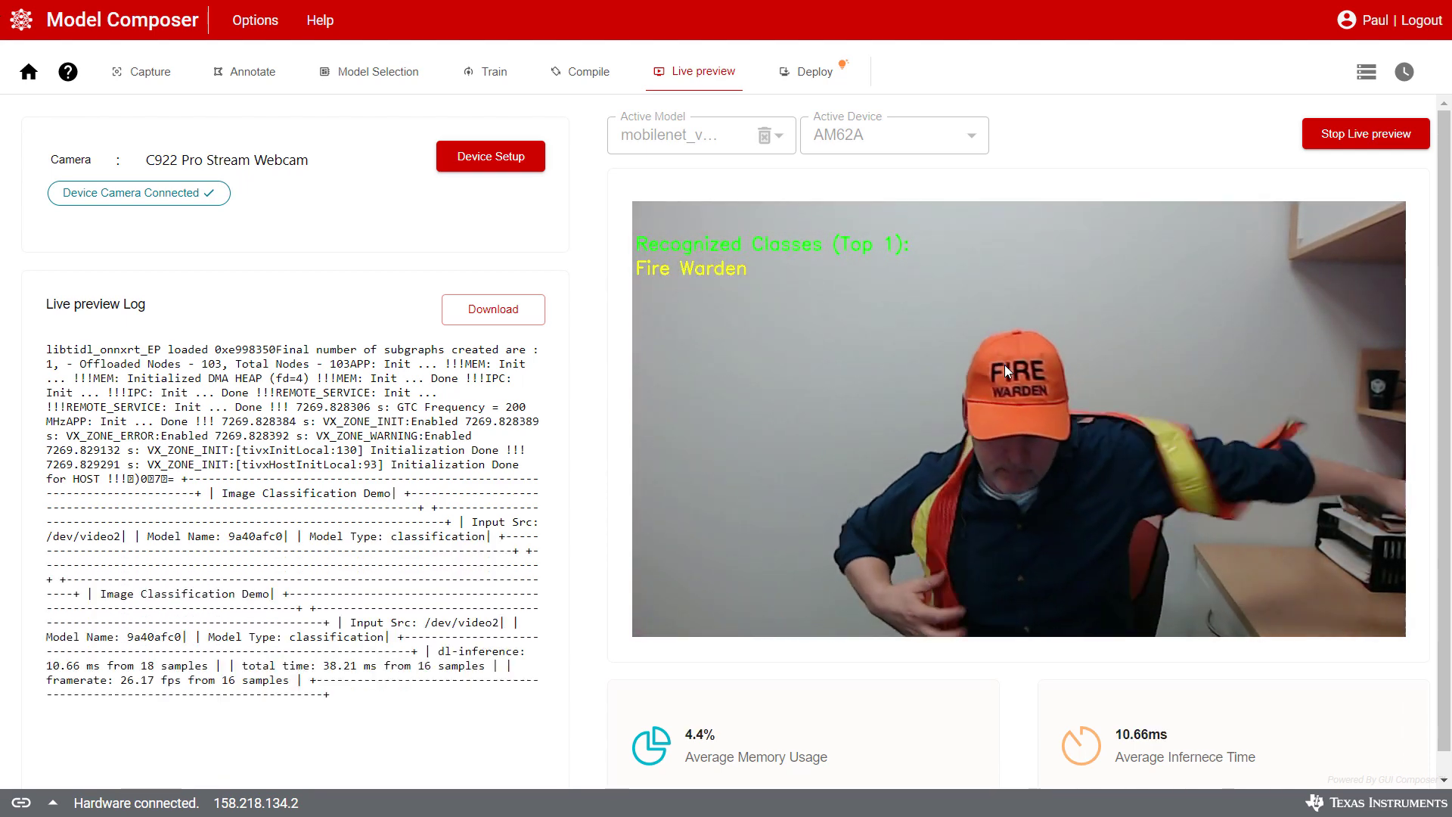
left_click(1379, 152)
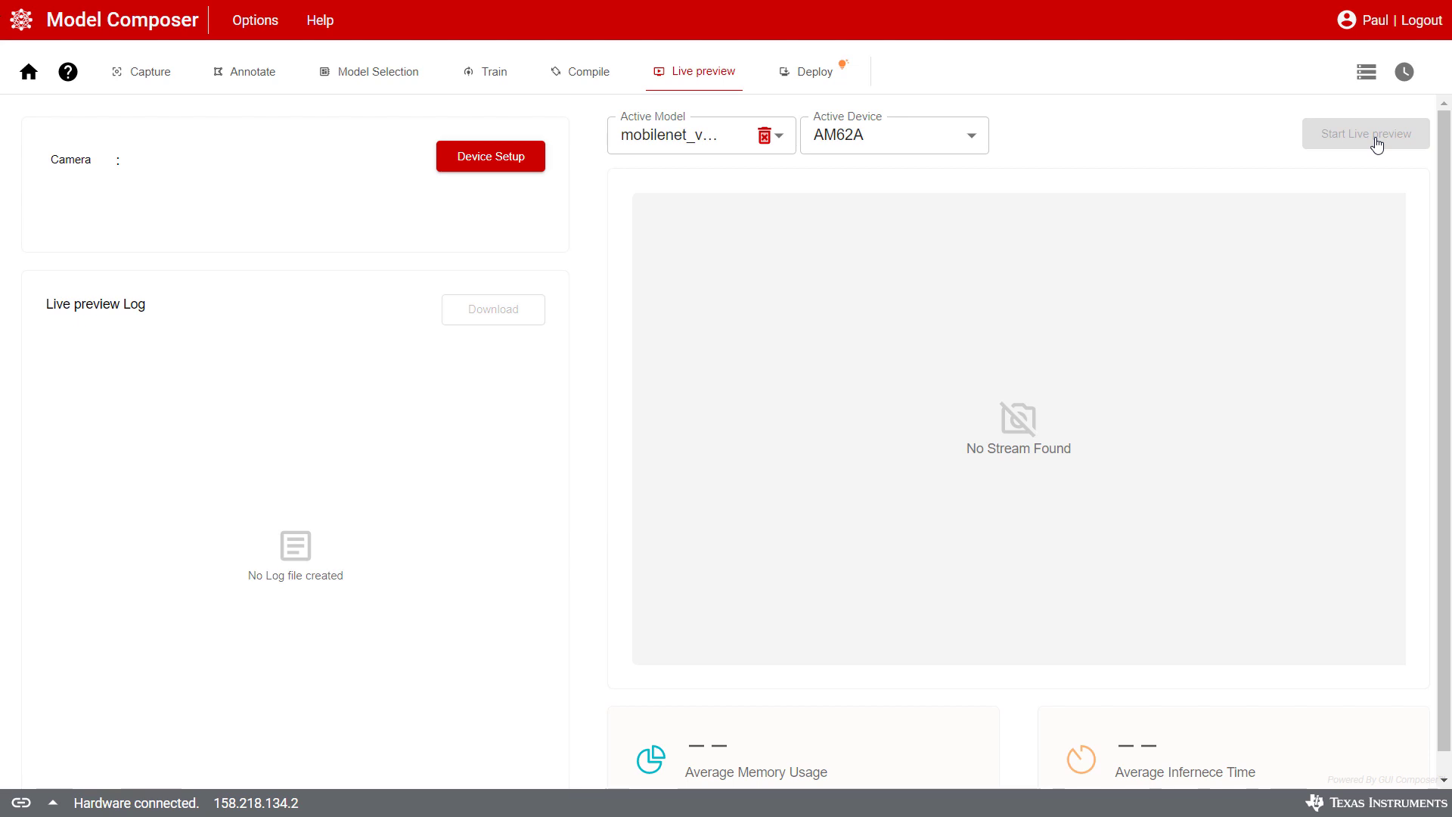
Connect the device in the deploy stage and download the compiled model artifacts to the development board
left_click(808, 77)
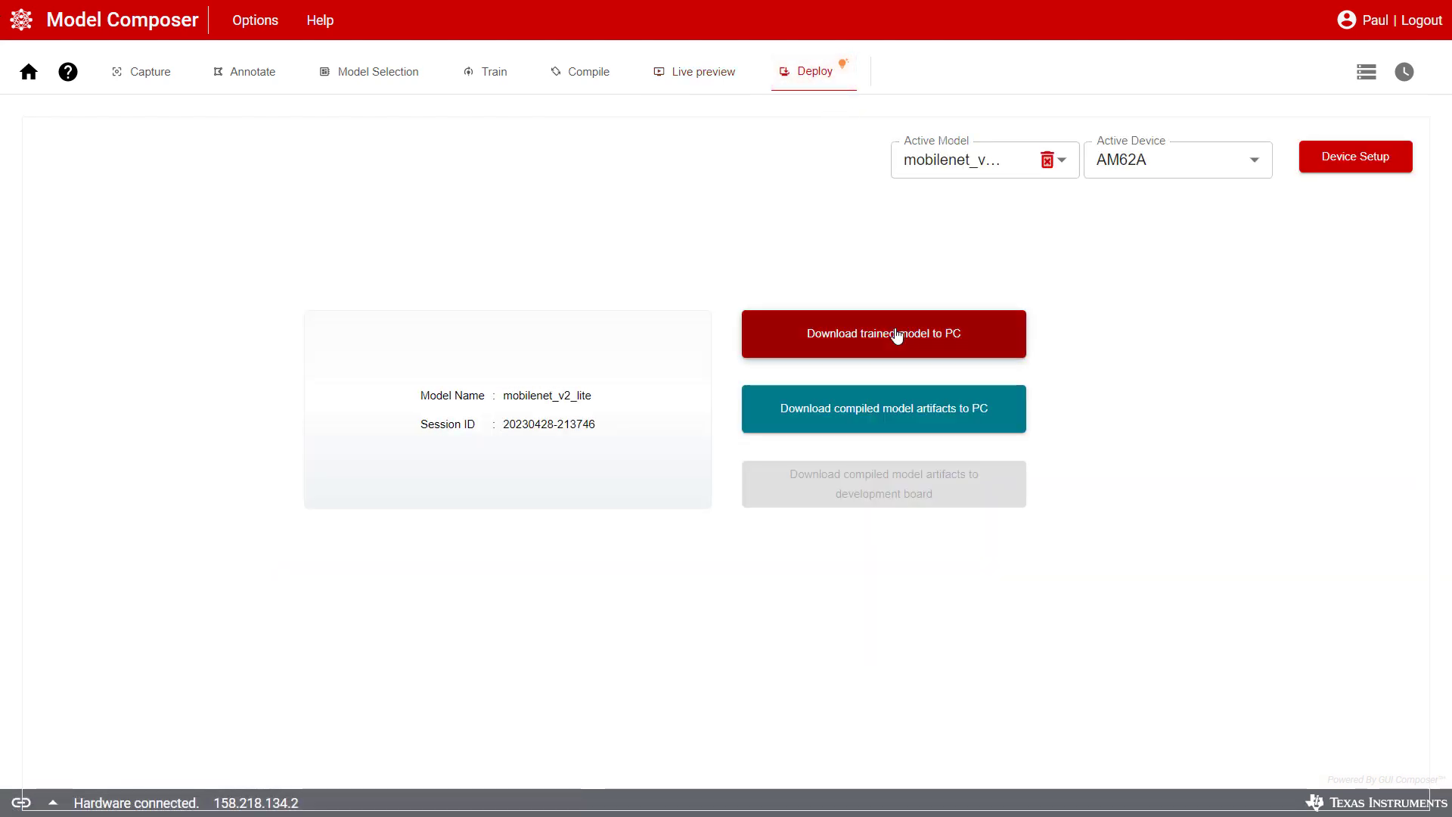
left_click(1348, 163)
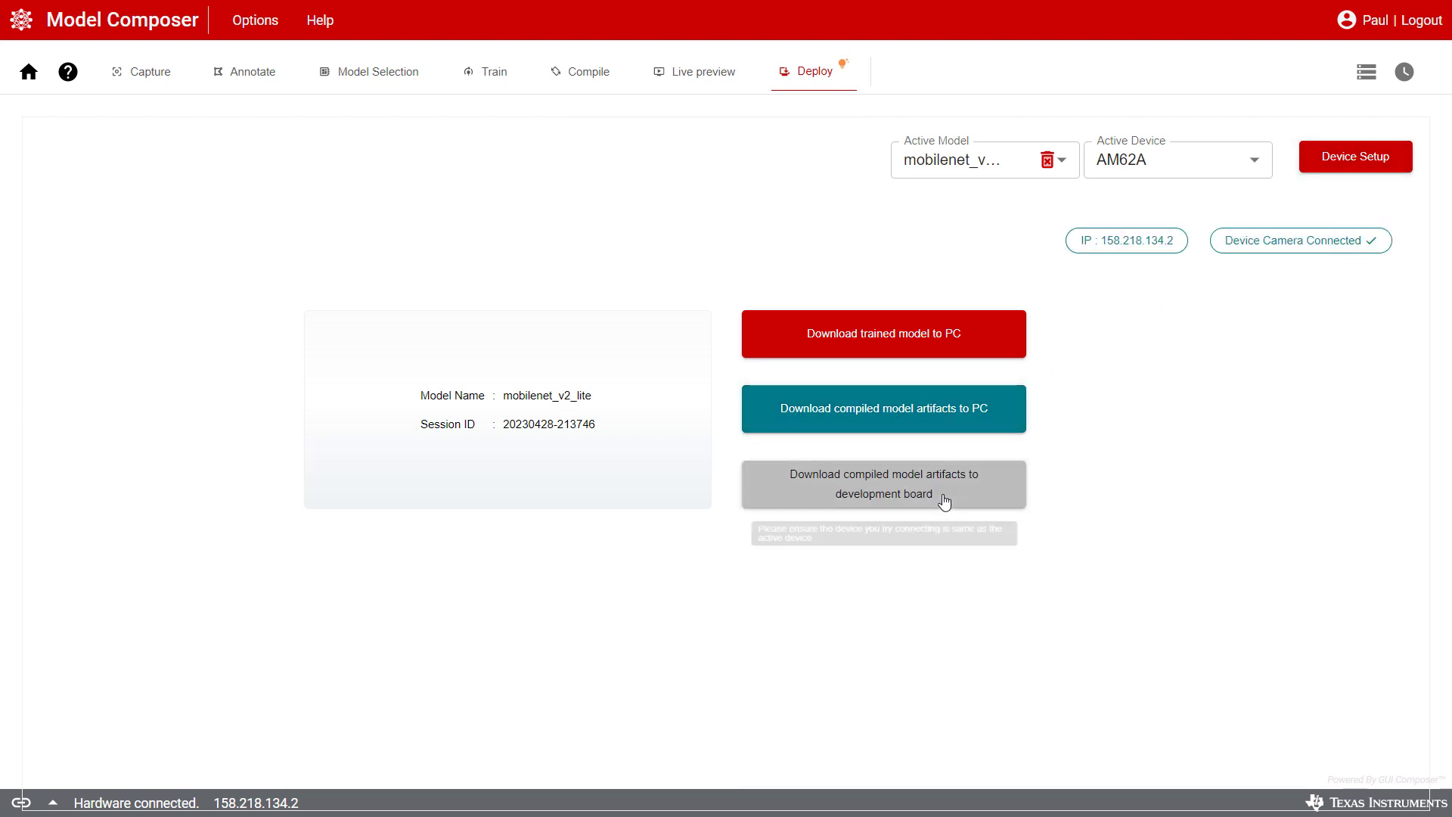
left_click(879, 492)
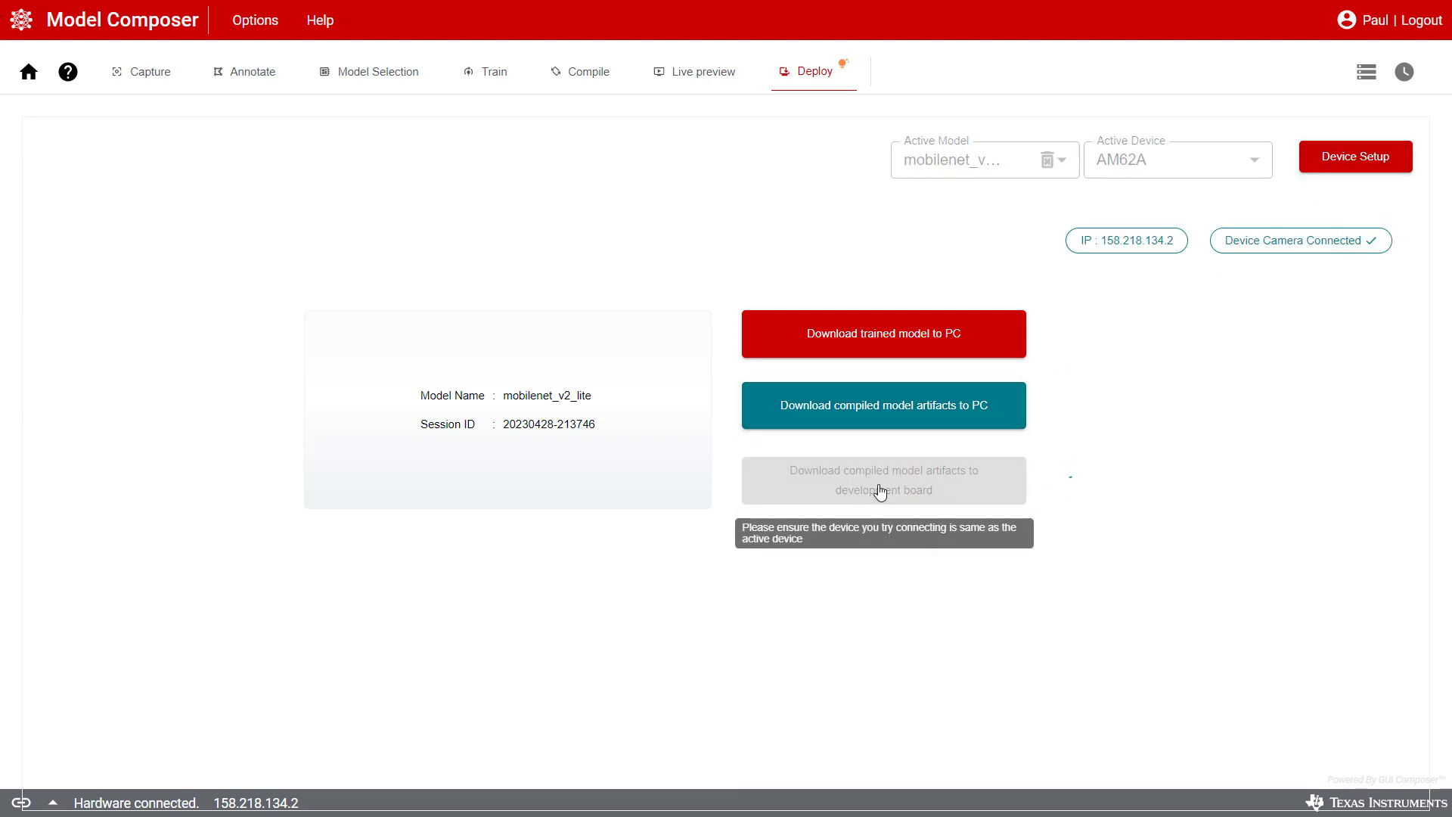